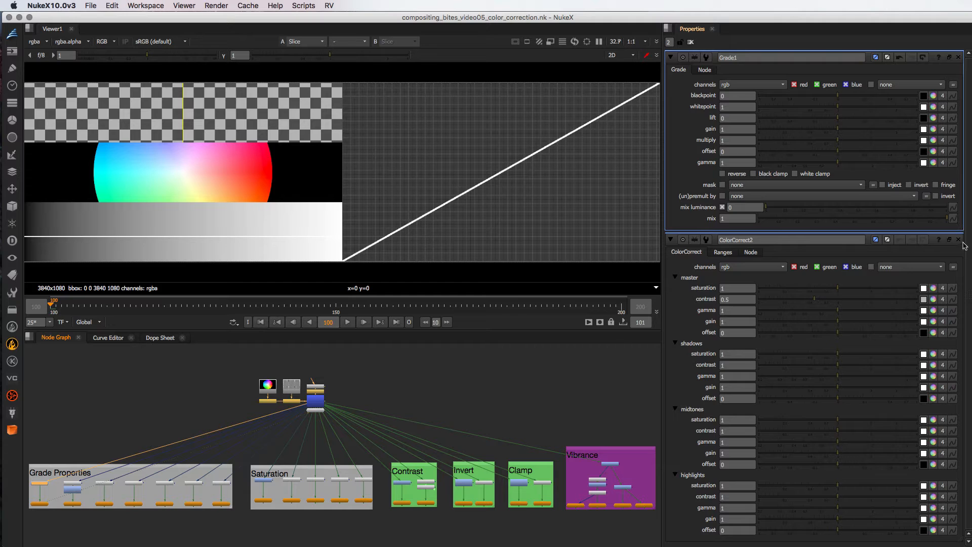
Close the ColorCorrect2 properties and show the Slice node of the Grade Properties group in the viewer.
left_click(958, 239)
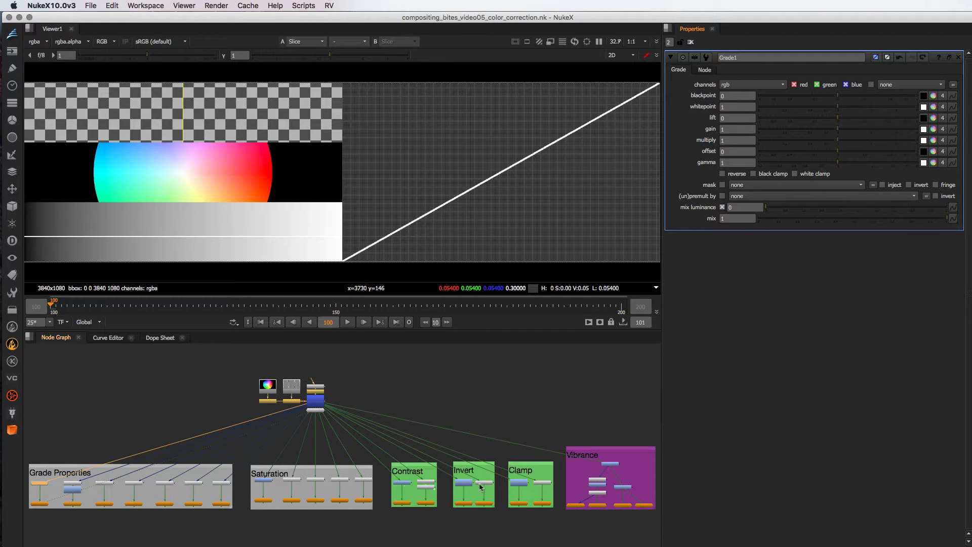
left_click(601, 451)
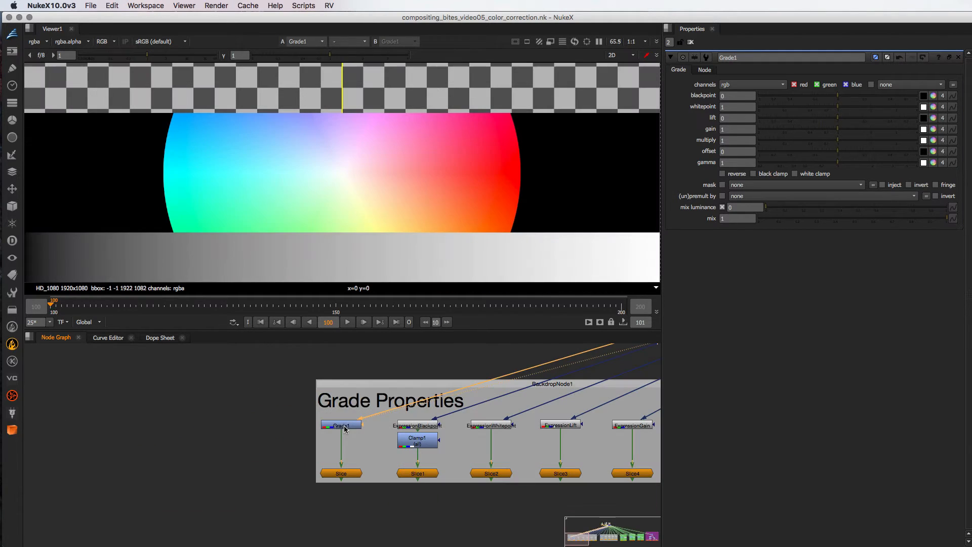
left_click(344, 429)
double_click(346, 477)
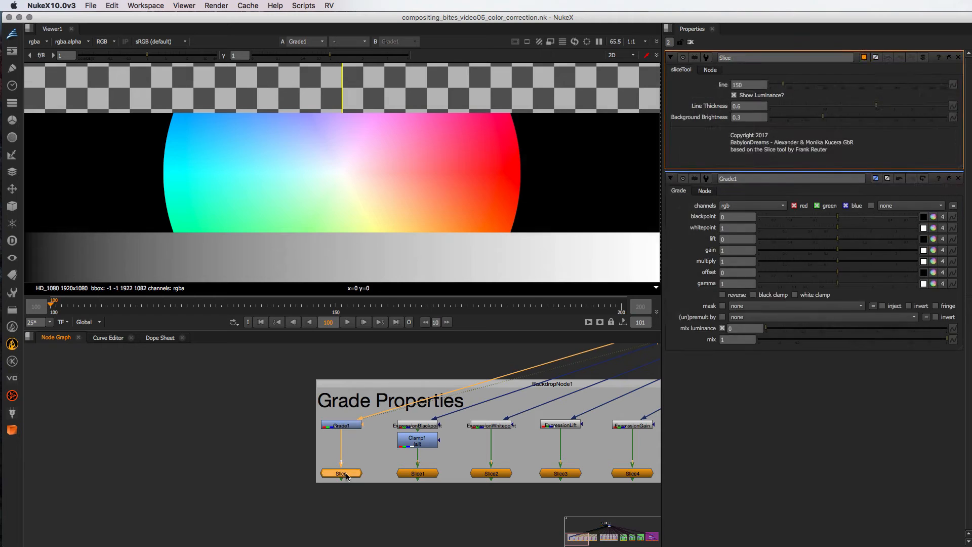
middle_click_drag(540, 435, 339, 431)
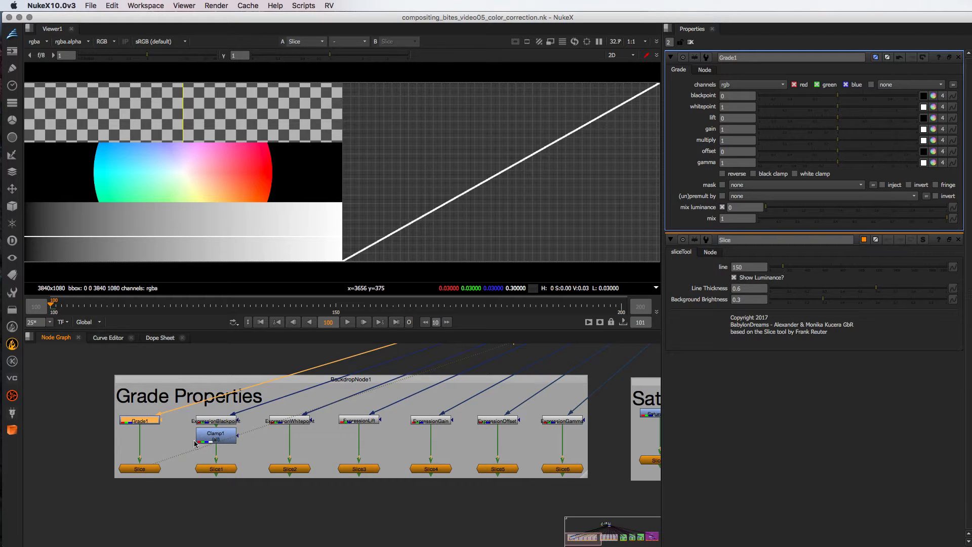
Inspect the ExpressionBlackpoint node's user value and its channel expressions.
double_click(216, 422)
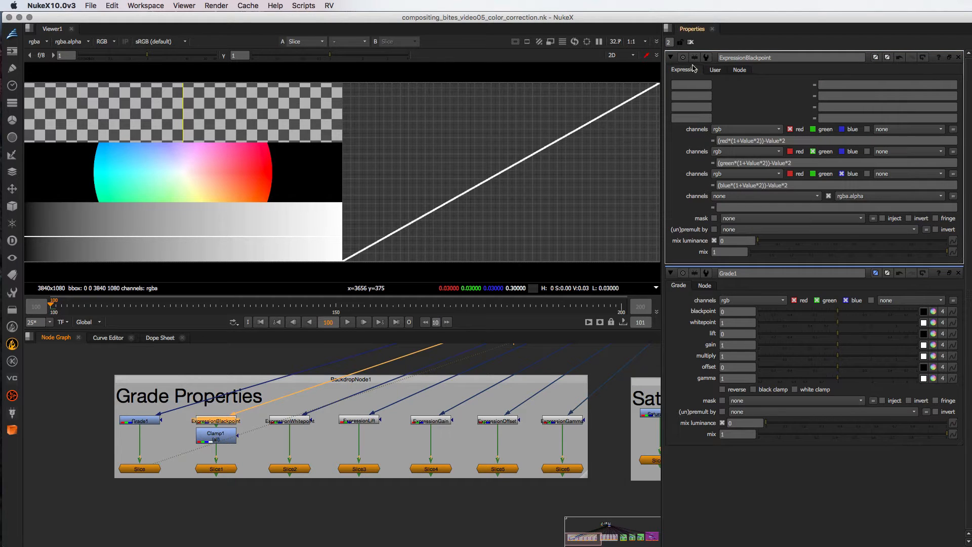
left_click(715, 71)
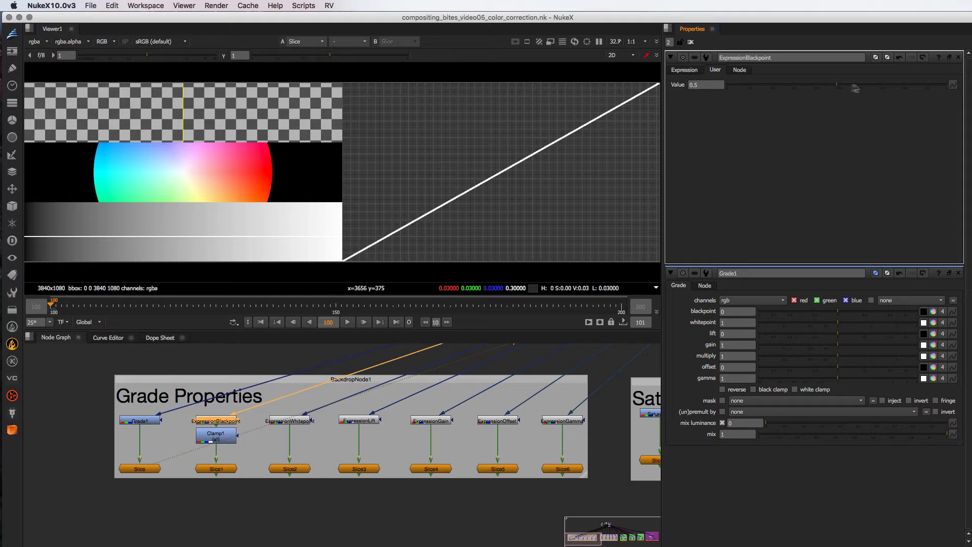
left_click(686, 72)
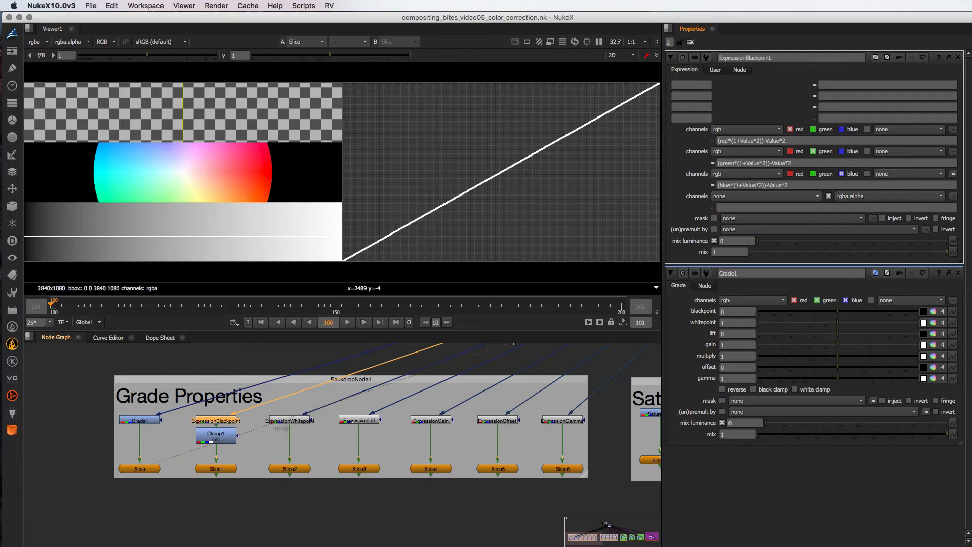
Look over the expression and slice nodes in the Grade Properties group and reopen Grade1's properties.
left_click(144, 470)
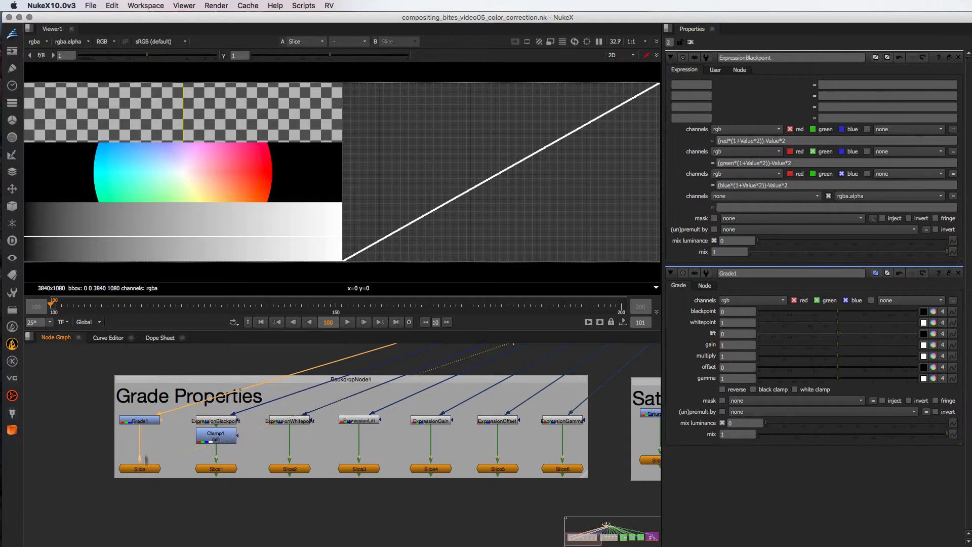
double_click(146, 422)
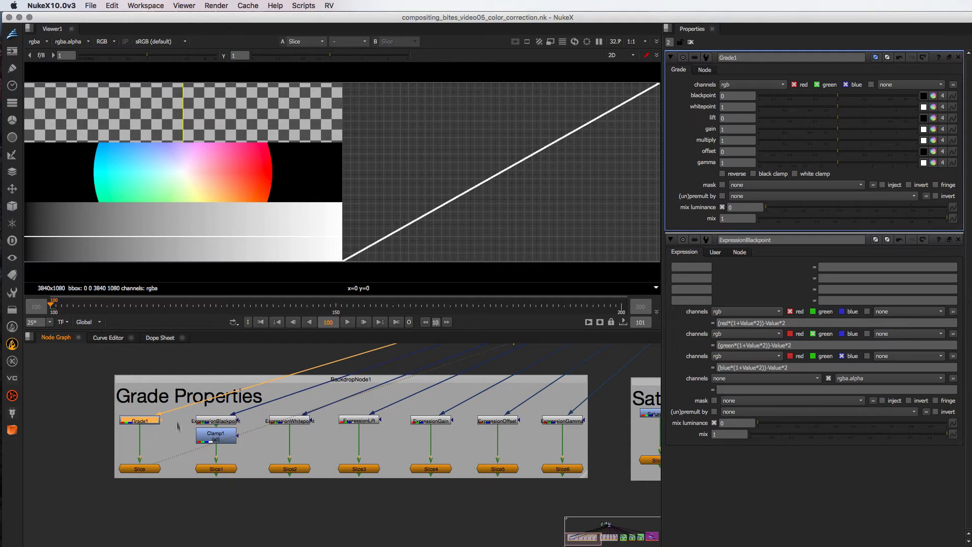
left_click_drag(191, 409, 596, 487)
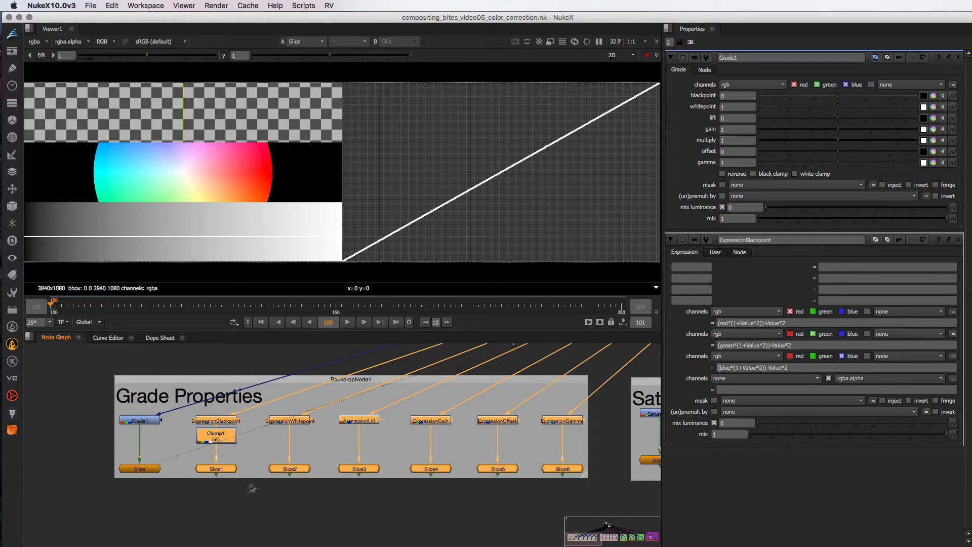
left_click(204, 498)
left_click(140, 470)
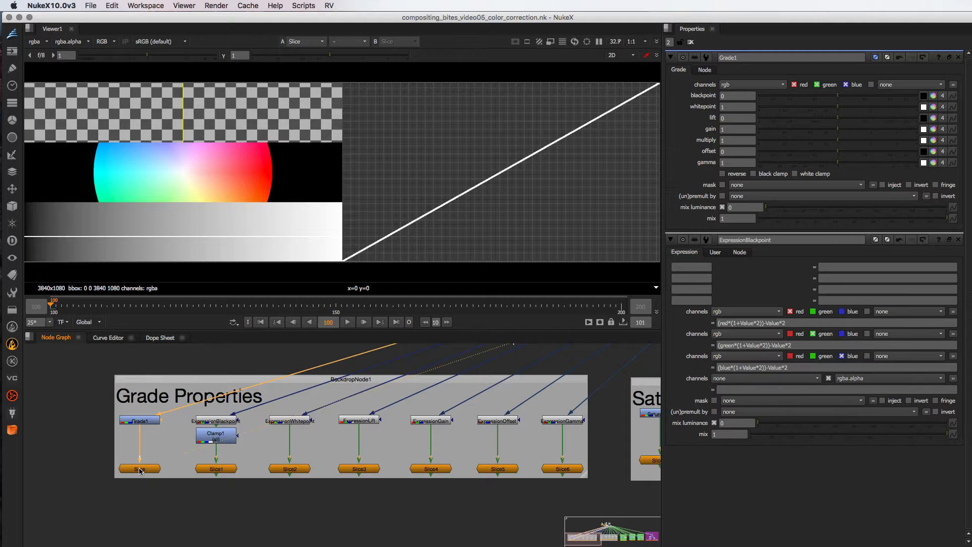
double_click(141, 469)
double_click(142, 421)
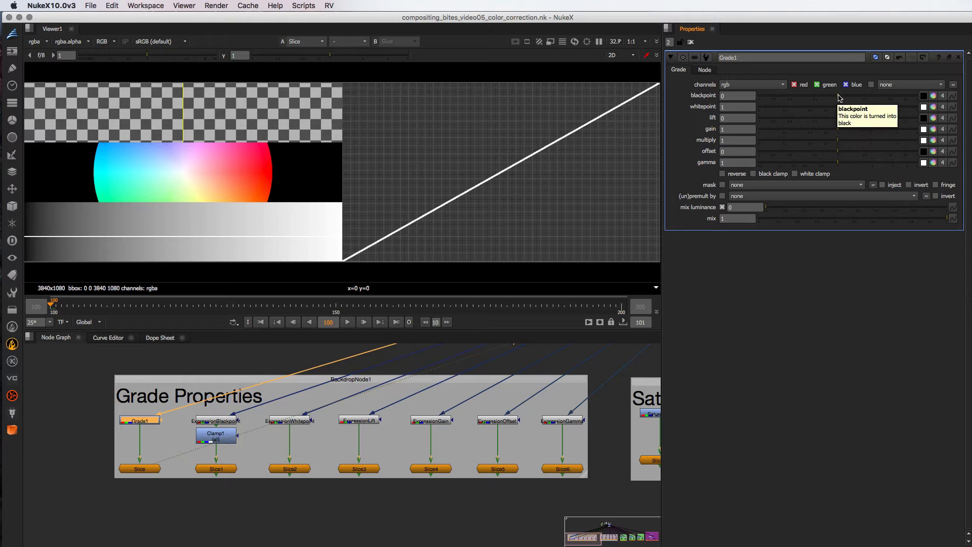
Raise Grade1's blackpoint to 0.125 and enable black clamp.
left_click_drag(838, 97, 867, 101)
left_click_drag(736, 96, 726, 96)
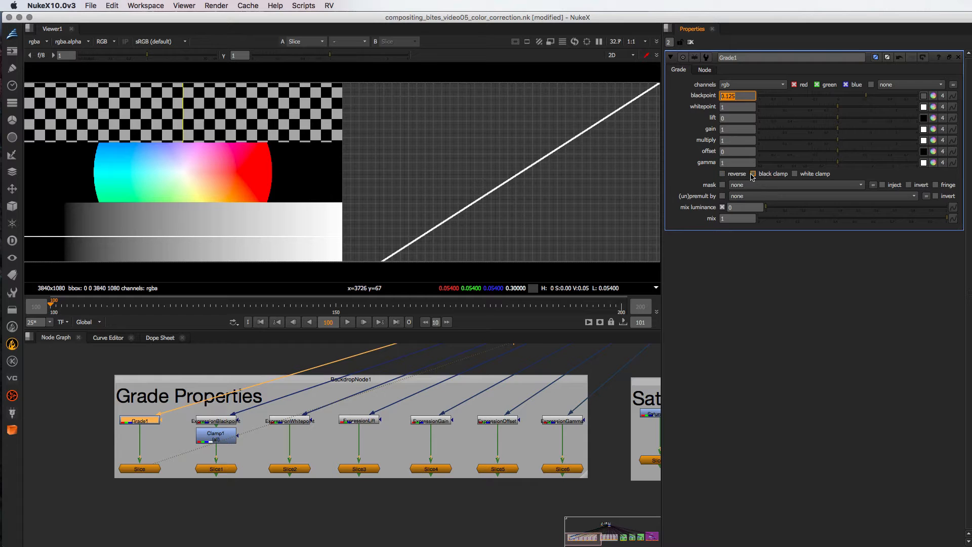
left_click(753, 174)
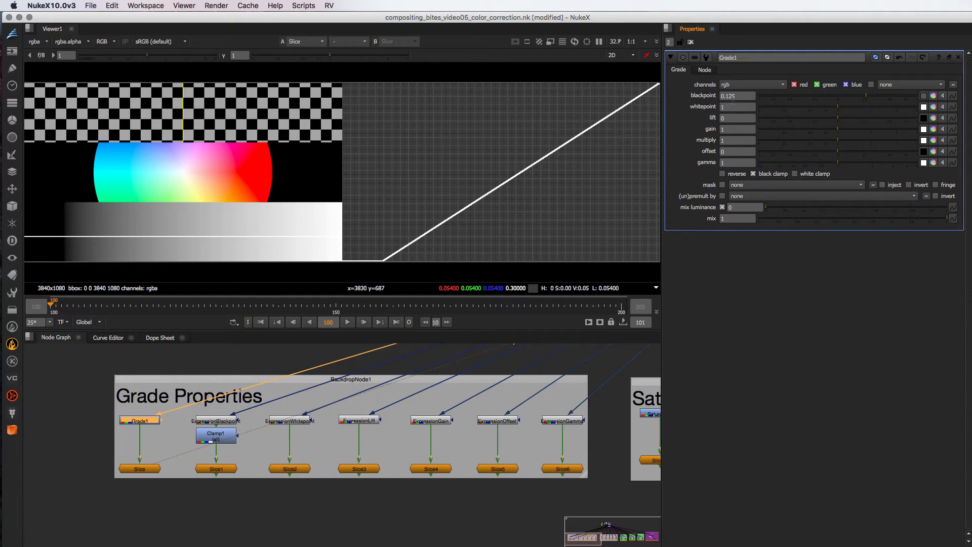
Push Grade1's blackpoint up to 0.86 and reset it to 0.
left_click_drag(737, 96, 701, 96)
left_click_drag(867, 96, 913, 101)
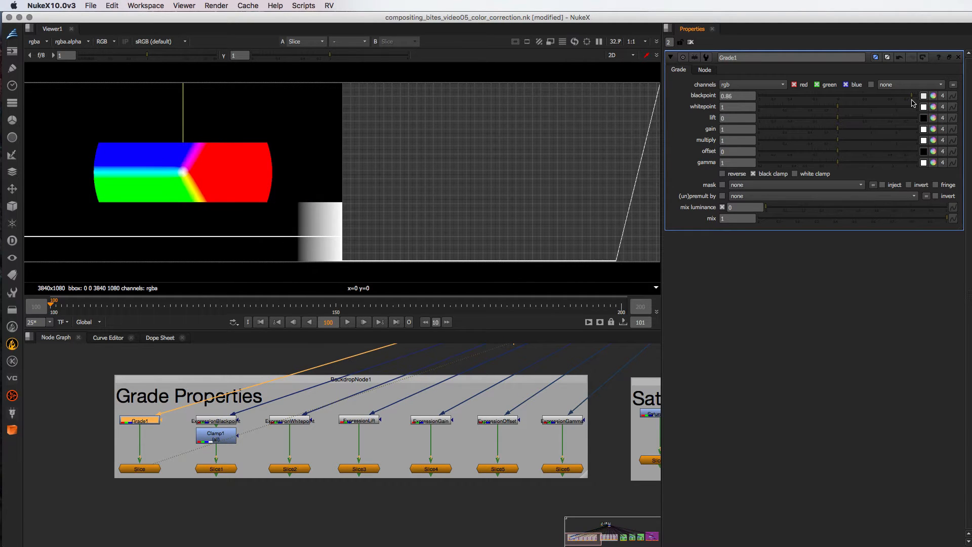
left_click(913, 101, "super")
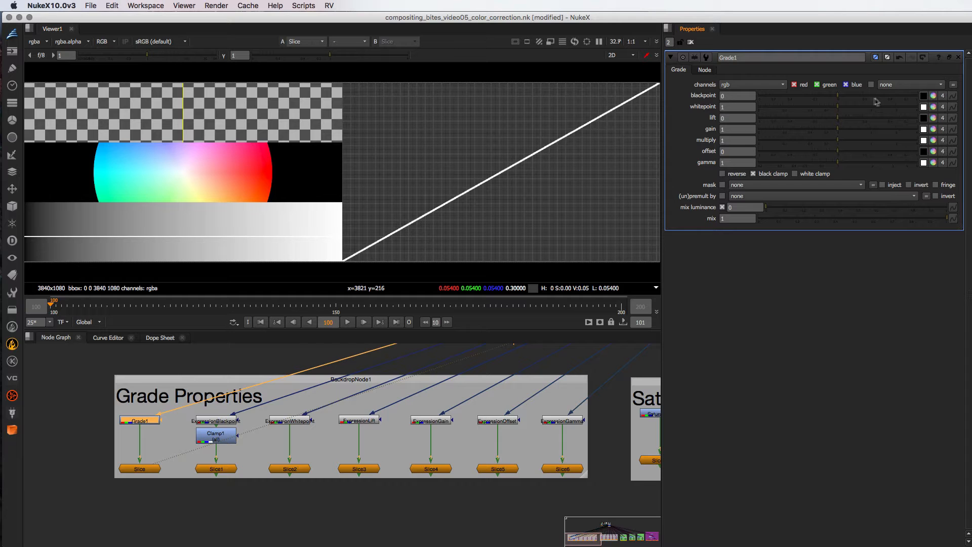
Try a whitepoint of 0.47 on Grade1 with white clamp switched on and off, and reset the whitepoint to 1.
left_click_drag(838, 109, 812, 108)
left_click(742, 108)
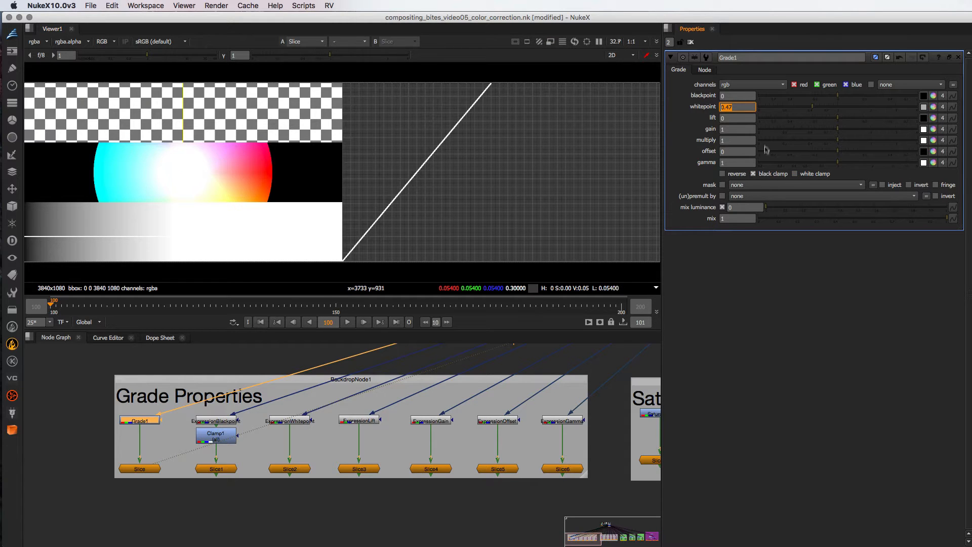
left_click(795, 174)
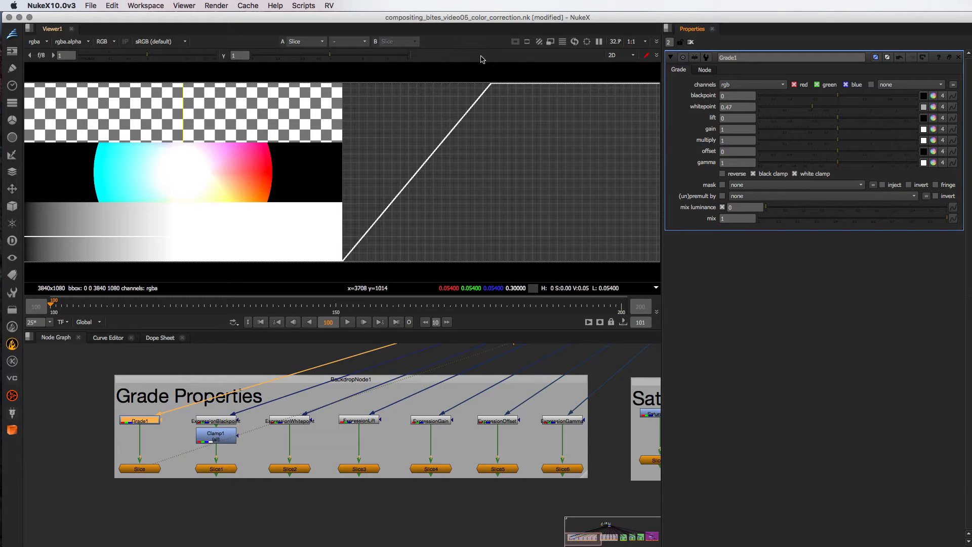
left_click(794, 174)
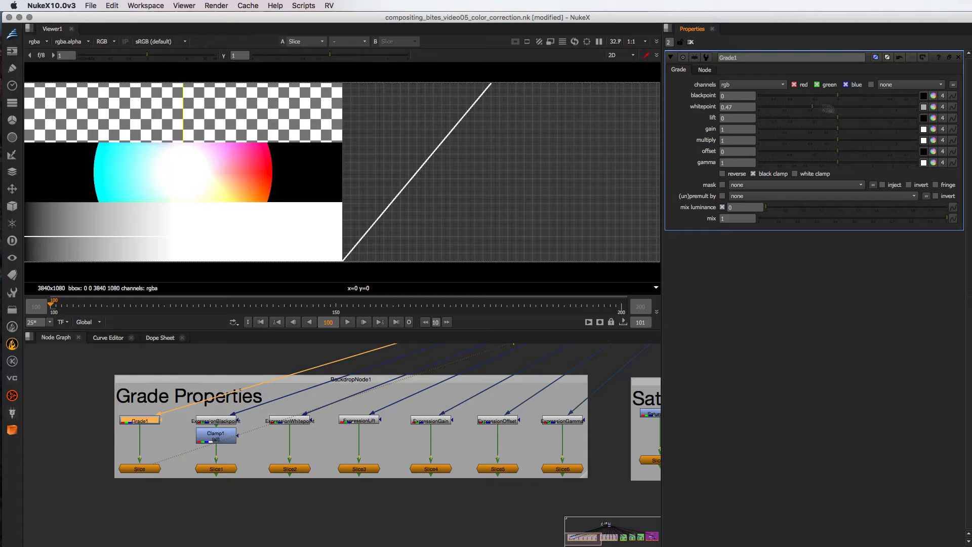
double_click(729, 107)
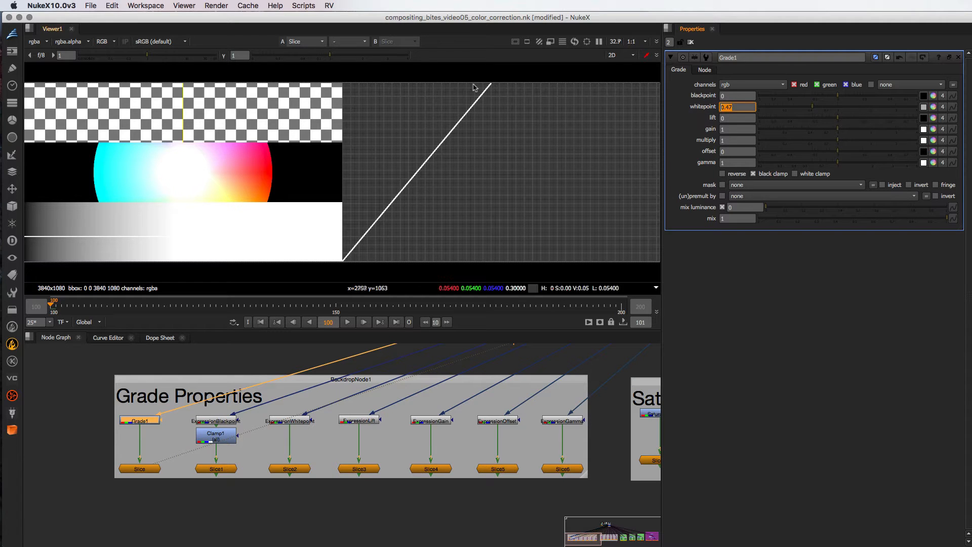
left_click(805, 107, "super")
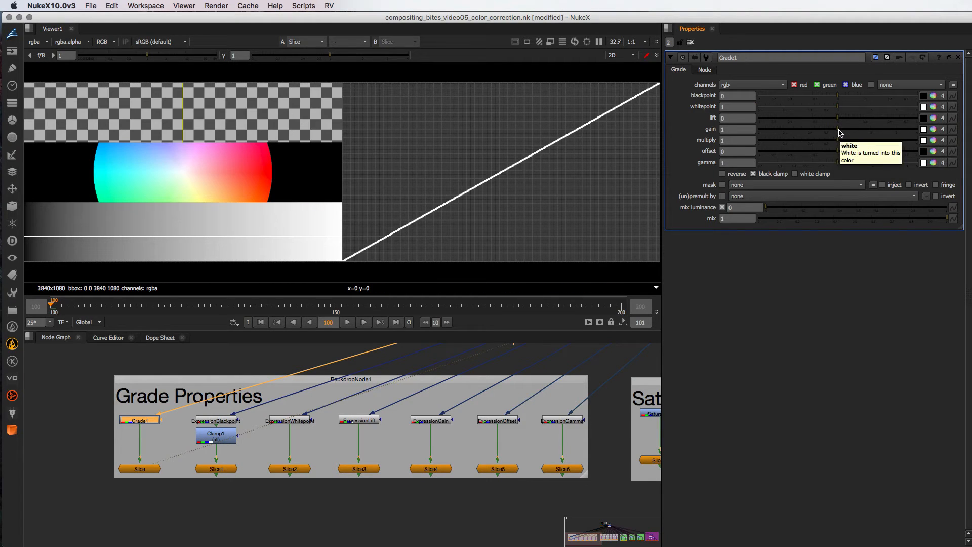
Try a gain of 2 on Grade1 and reset the gain to 1.
left_click_drag(839, 133, 849, 132)
double_click(742, 130)
type("2")
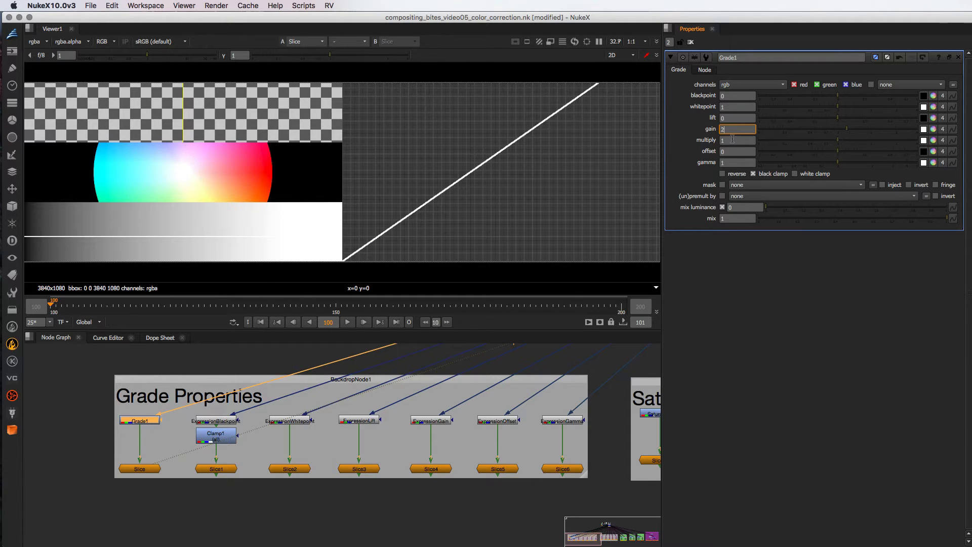
left_click(732, 138)
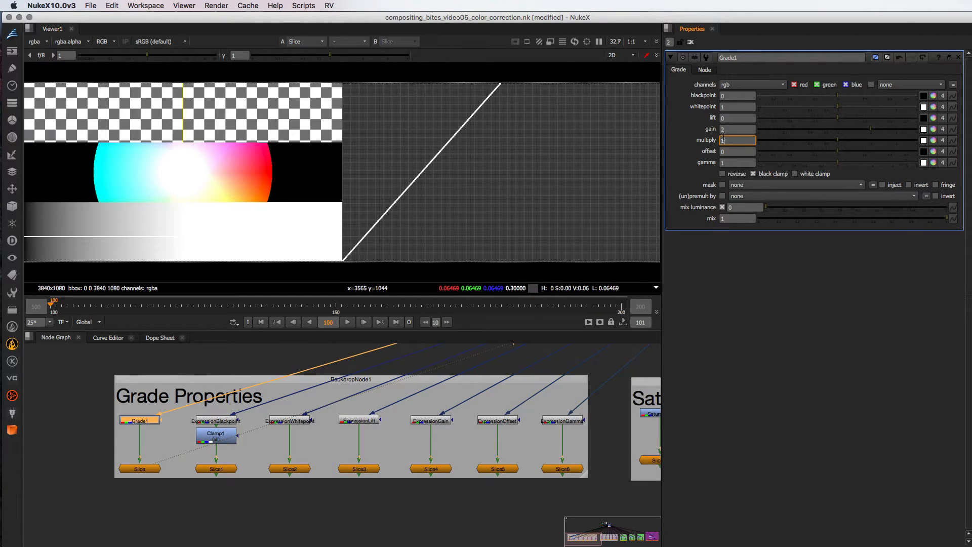
left_click(837, 132, "super")
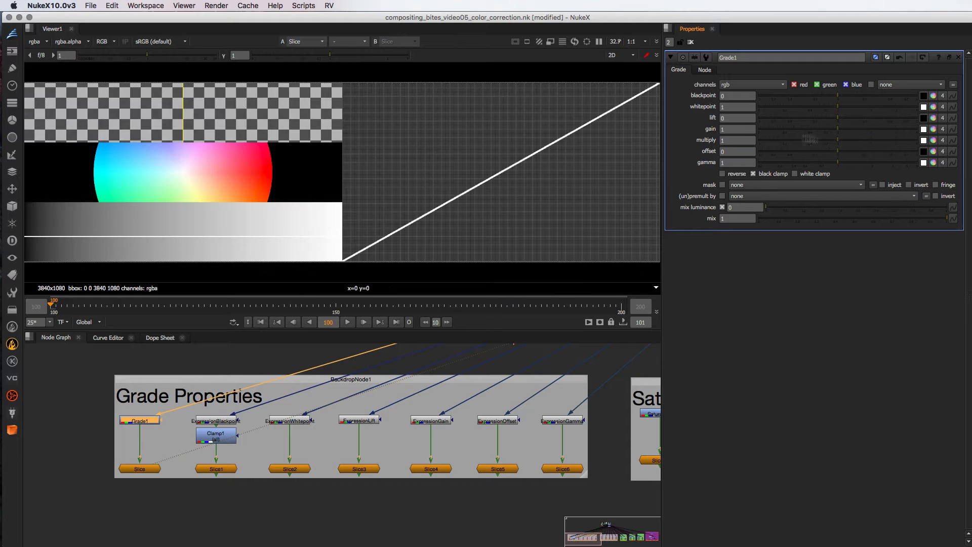
Try changing Grade1's lift and raising multiply to 2.36, resetting each to its default.
left_click(731, 118)
left_click_drag(839, 122, 764, 118)
left_click(841, 121)
mouse_move(837, 143)
left_mouse_down()
mouse_move(877, 143)
mouse_move(791, 143)
mouse_move(847, 141)
left_mouse_up()
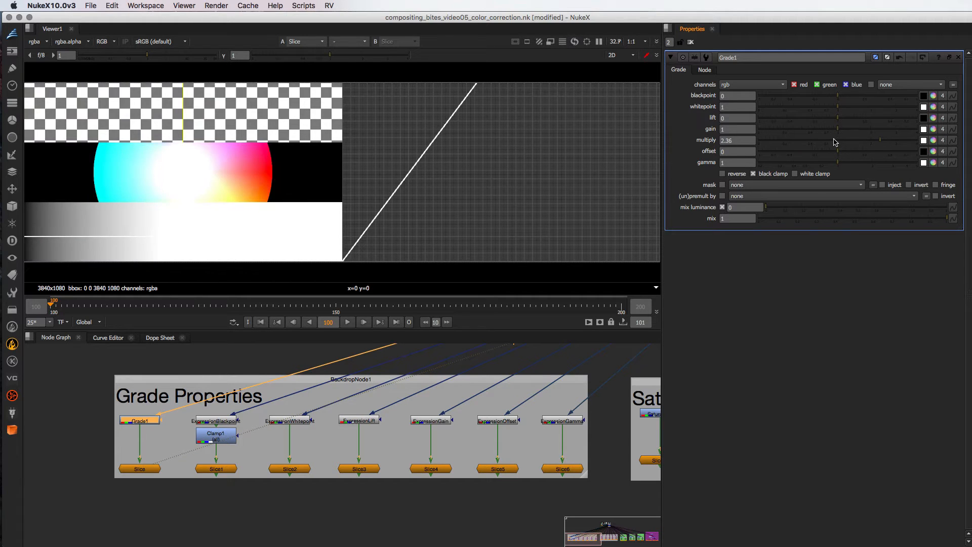
left_click(835, 142)
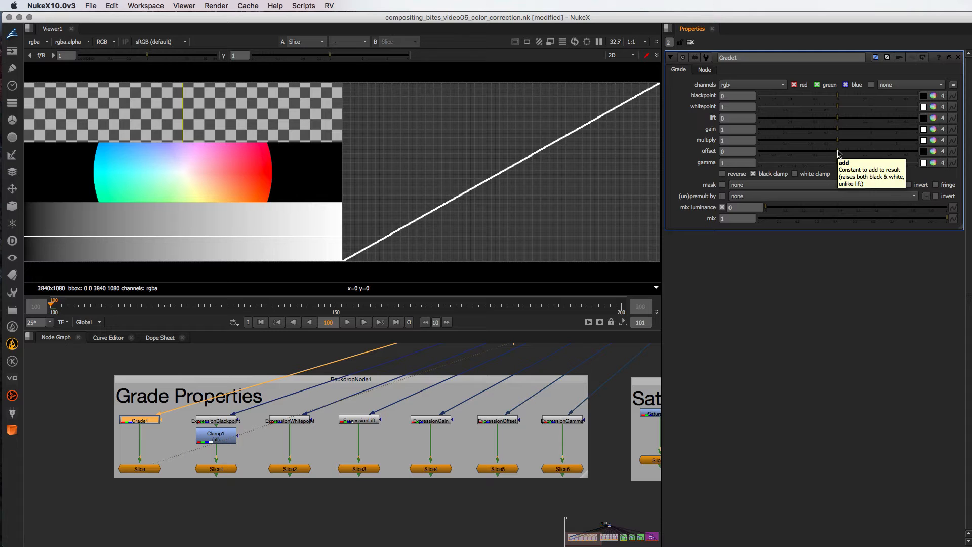
Try Grade1's offset at 0.31 and at a lower value, reset it to 0, and try raising gamma.
left_click_drag(838, 154, 882, 151)
left_click(737, 151)
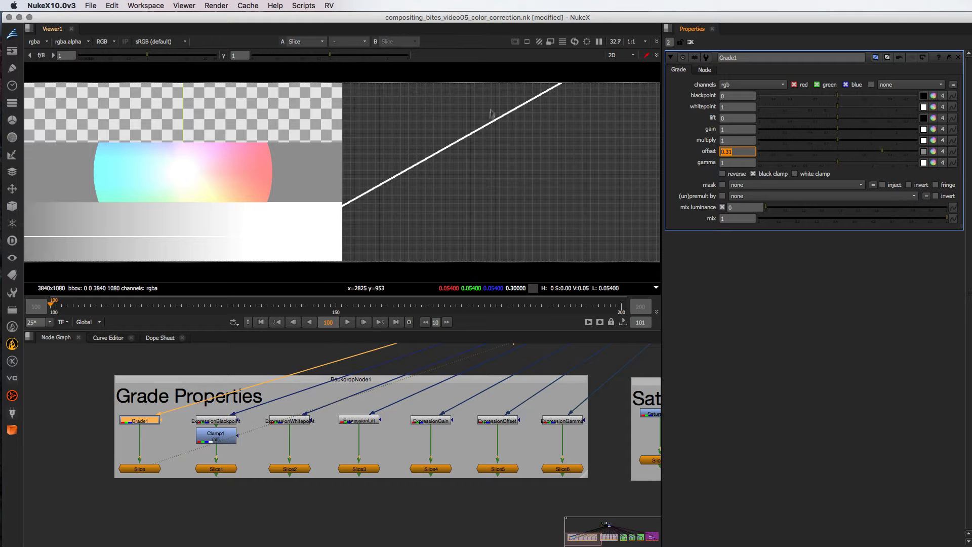
left_click_drag(884, 153, 786, 152)
left_click(805, 151, "super")
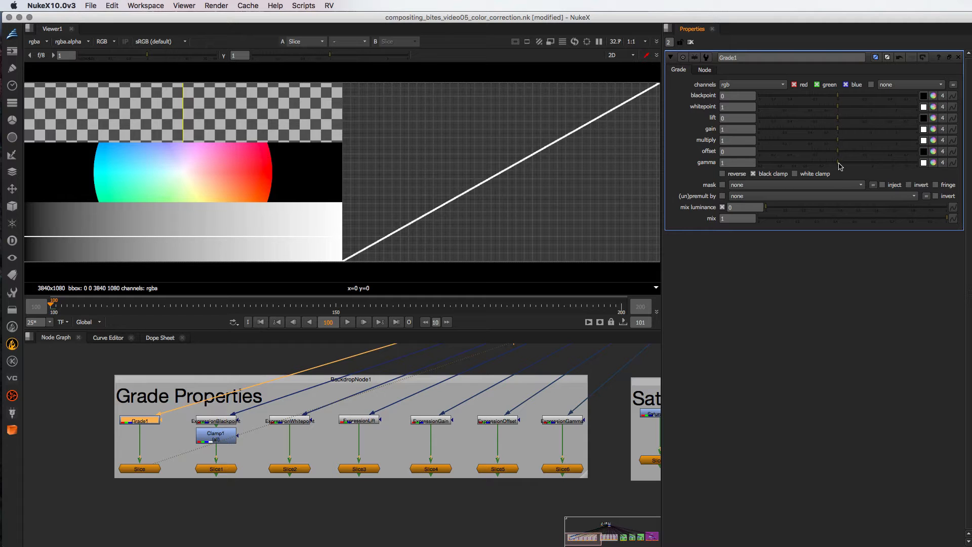
left_click_drag(839, 165, 902, 164)
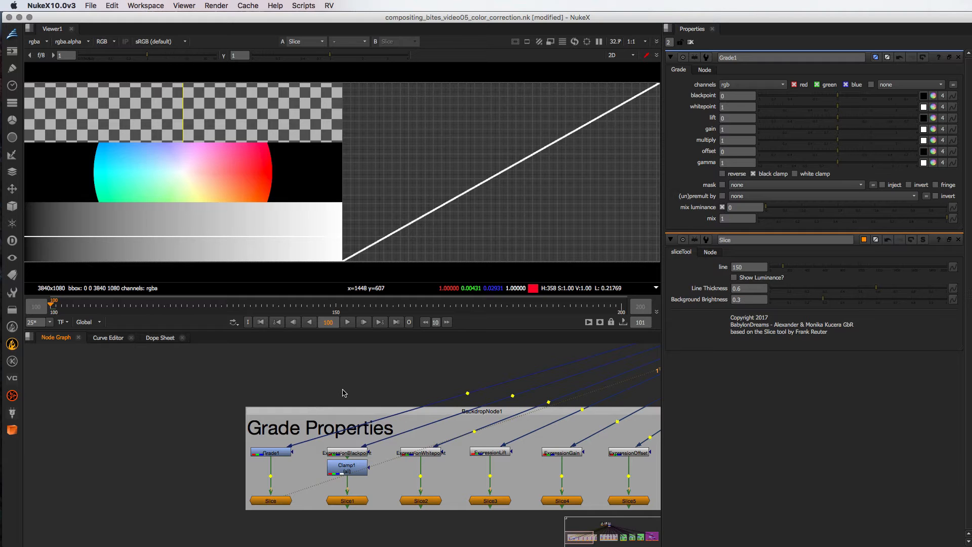
Paste the copied Grade node, insert it upstream of Grade1, and enable it.
key("super+v")
left_click_drag(342, 393, 270, 423)
key("d")
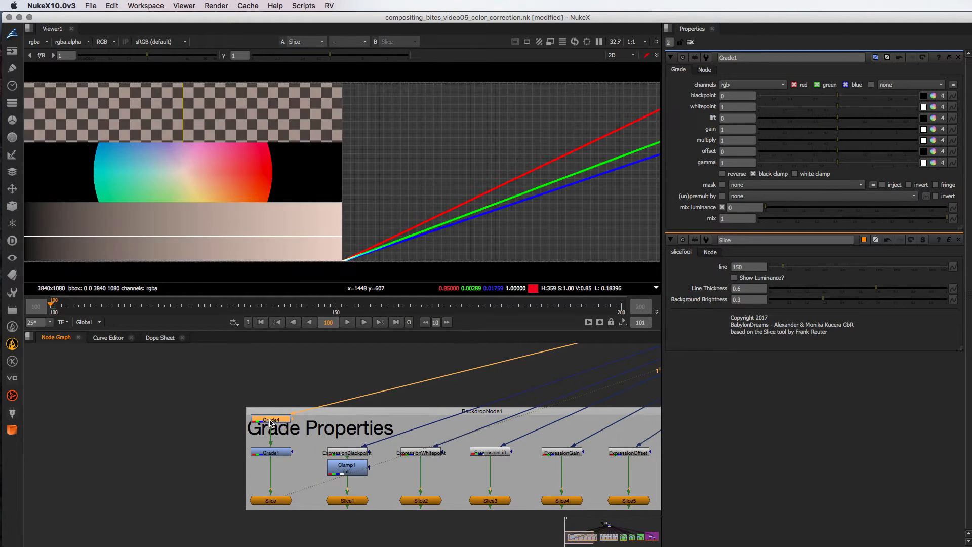
Try Grade1's gamma at 0.58 and at 4.75, and reset it to 1.
left_click(283, 452)
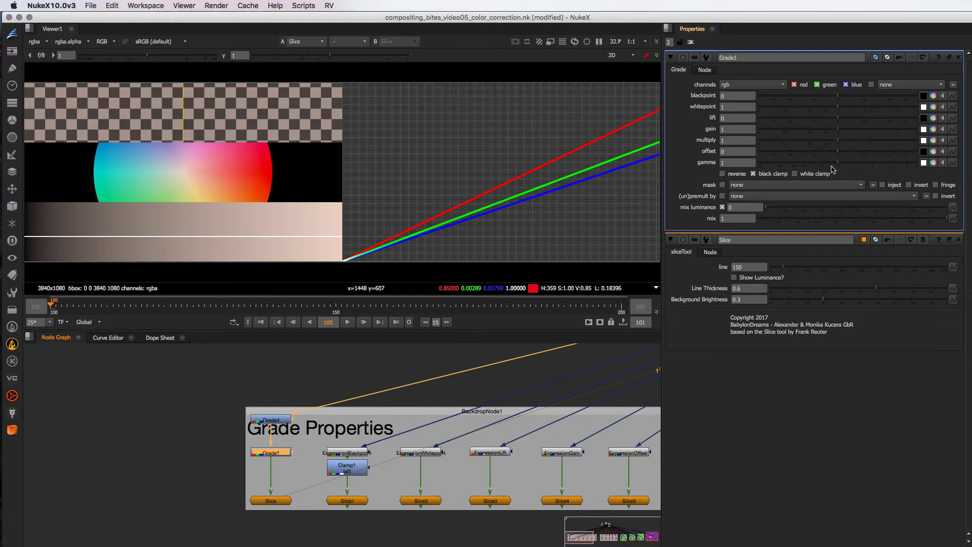
left_click_drag(840, 165, 823, 167)
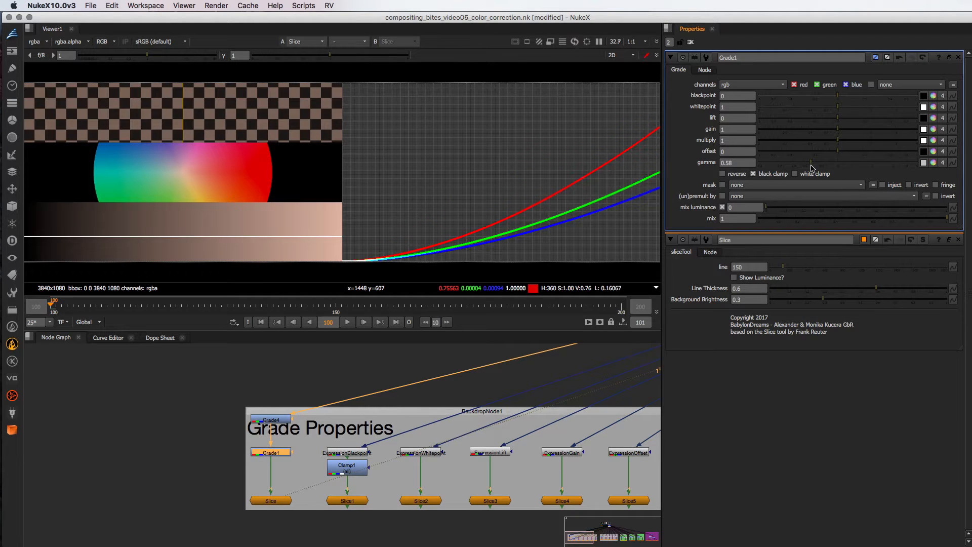
left_click_drag(811, 168, 916, 173)
left_click(837, 163)
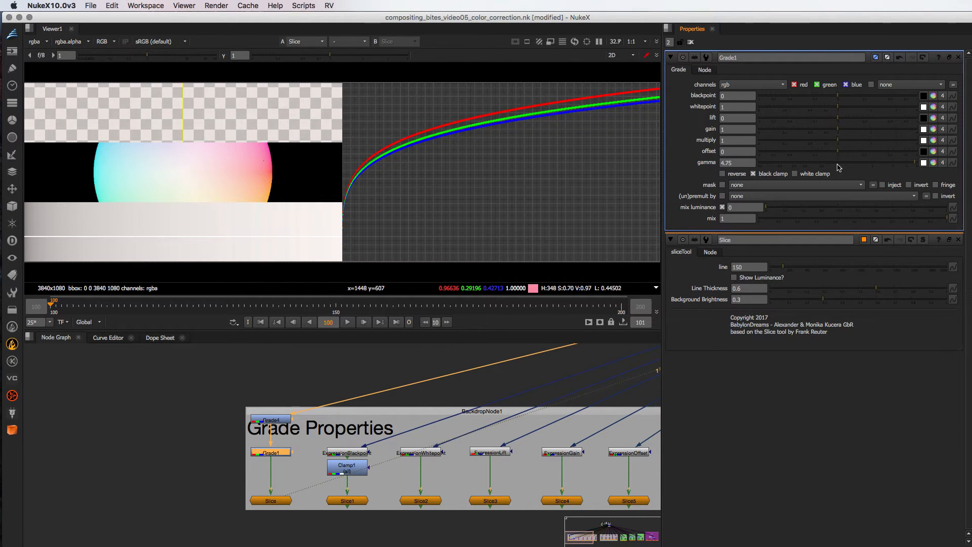
key("ctrl")
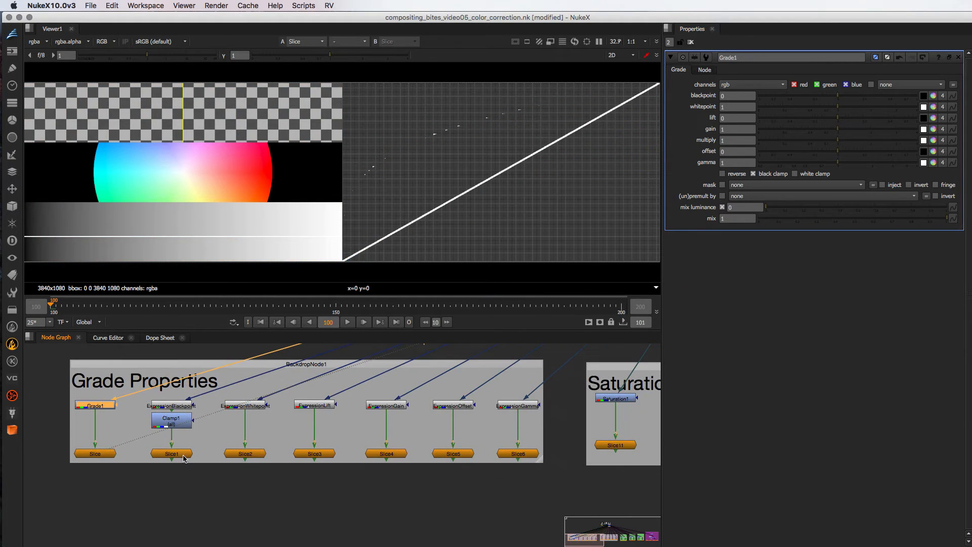
View Slice1 through Slice6 one after another to examine the blackpoint, whitepoint, lift, gain, offset and gamma expression results.
left_click(182, 455)
key("1")
left_click(258, 455)
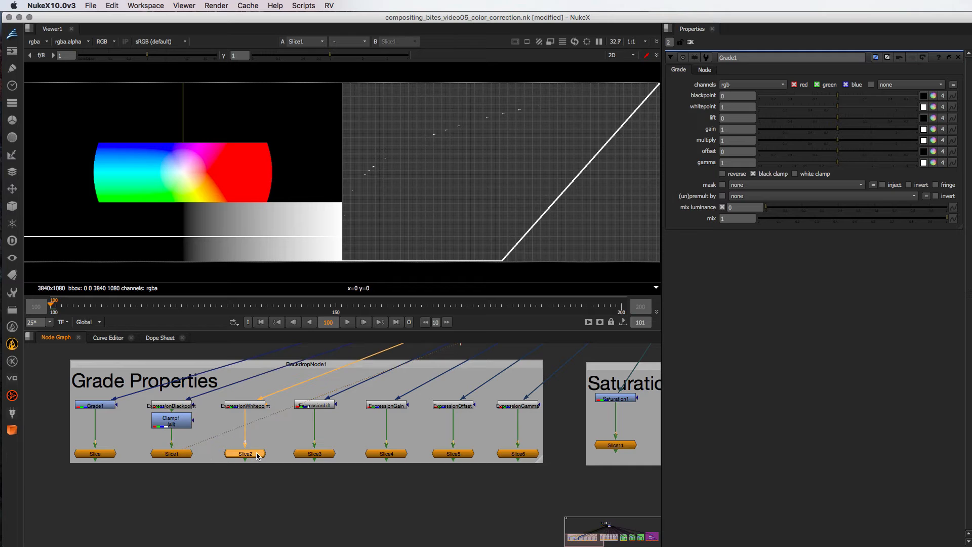
key("1")
left_click(316, 455)
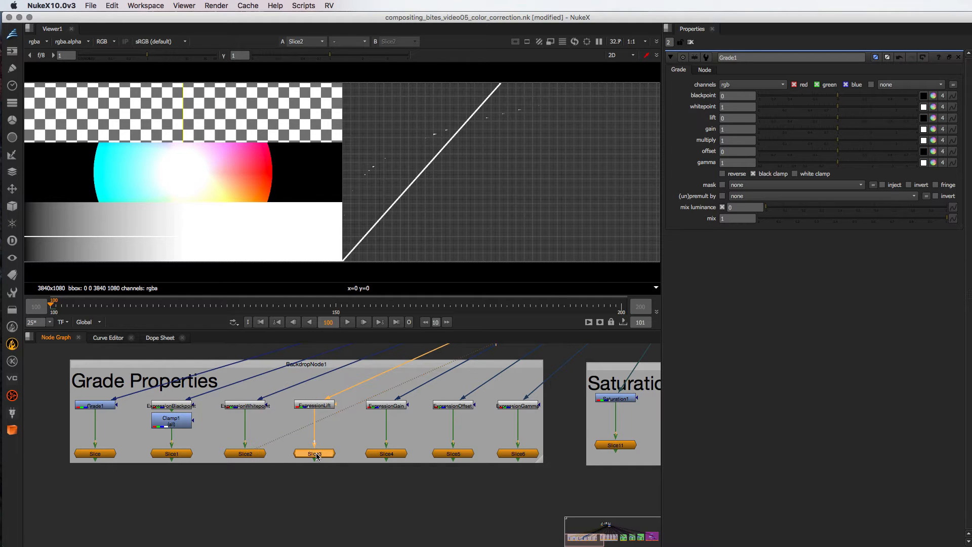
key("1")
left_click(386, 454)
key("1")
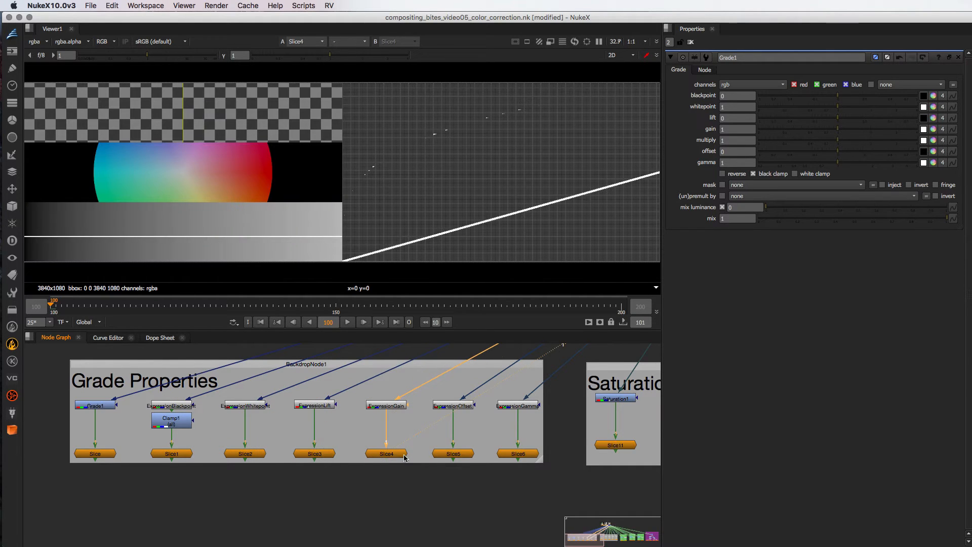
left_click(470, 457)
key("1")
left_click(518, 454)
key("1")
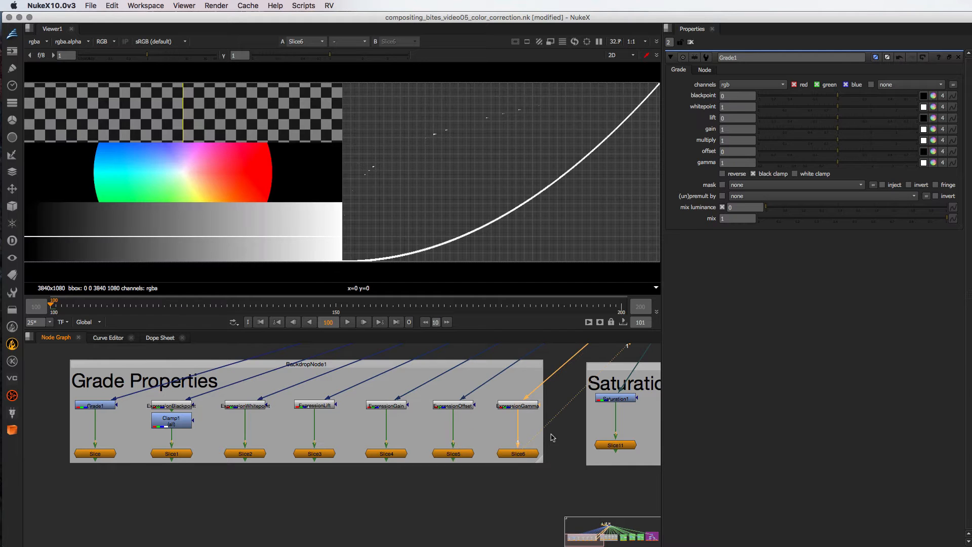
View Slice11 in the Saturation group and lower Saturation1's saturation to 0.
middle_click_drag(552, 435, 318, 434)
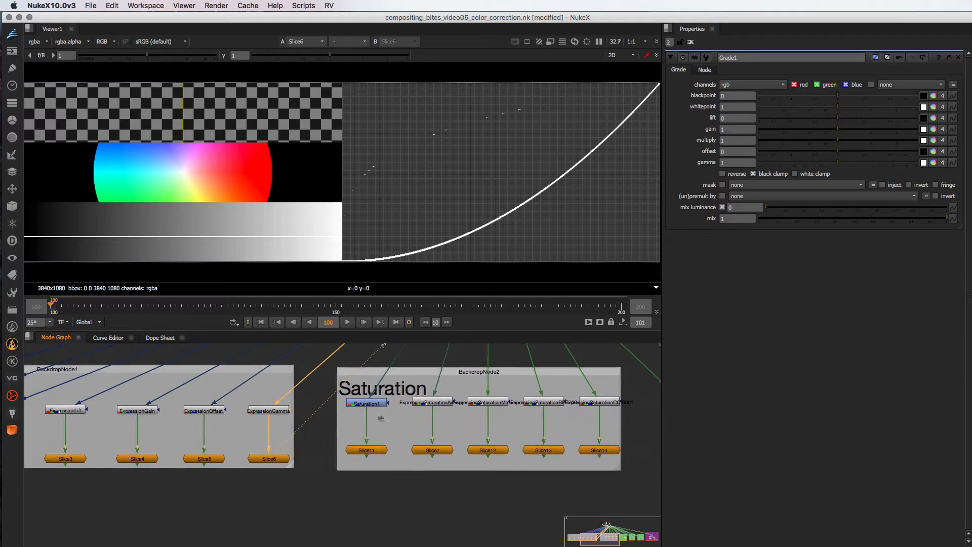
middle_click_drag(388, 419, 310, 440)
left_click(299, 459)
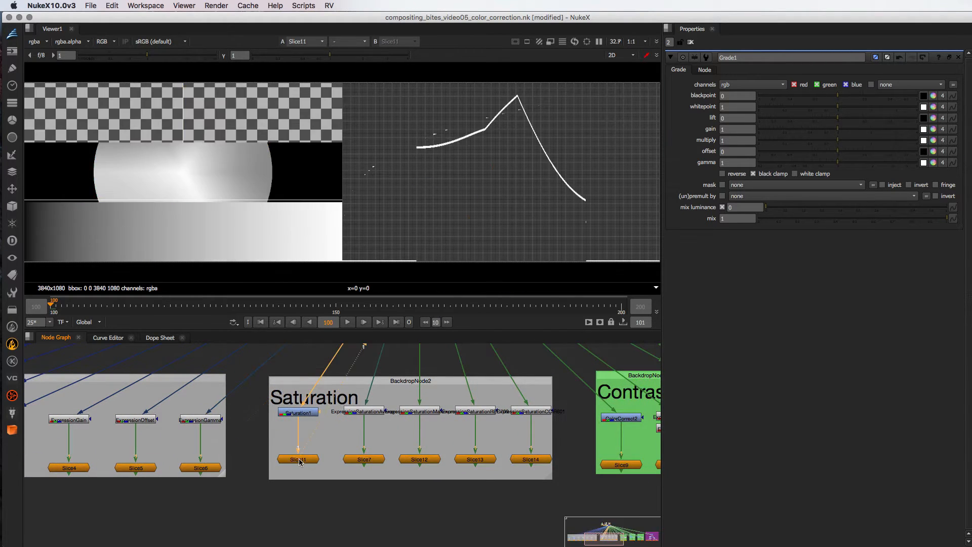
key("1")
double_click(298, 413)
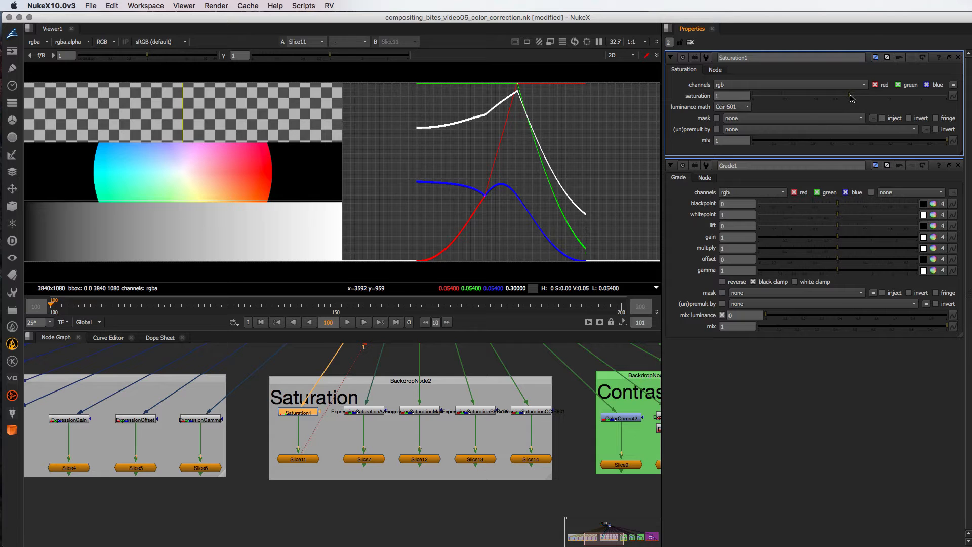
left_click_drag(854, 98, 750, 97)
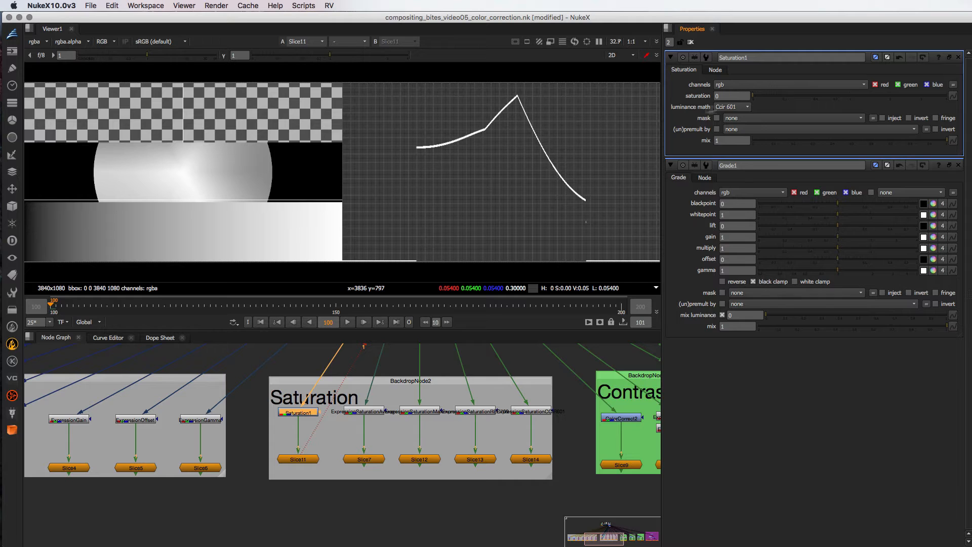
Try Saturation1 with its luminance math set to Average.
left_click(744, 107)
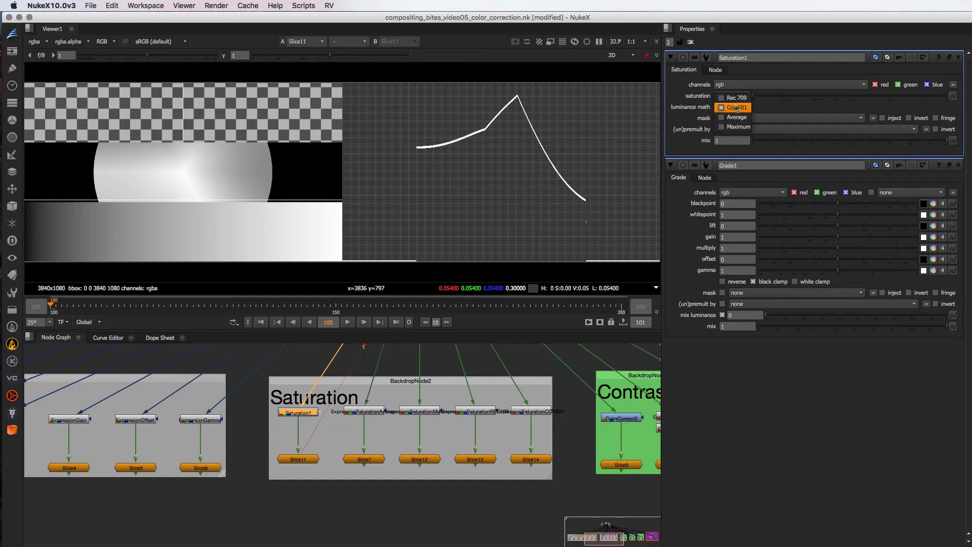
left_click(683, 113)
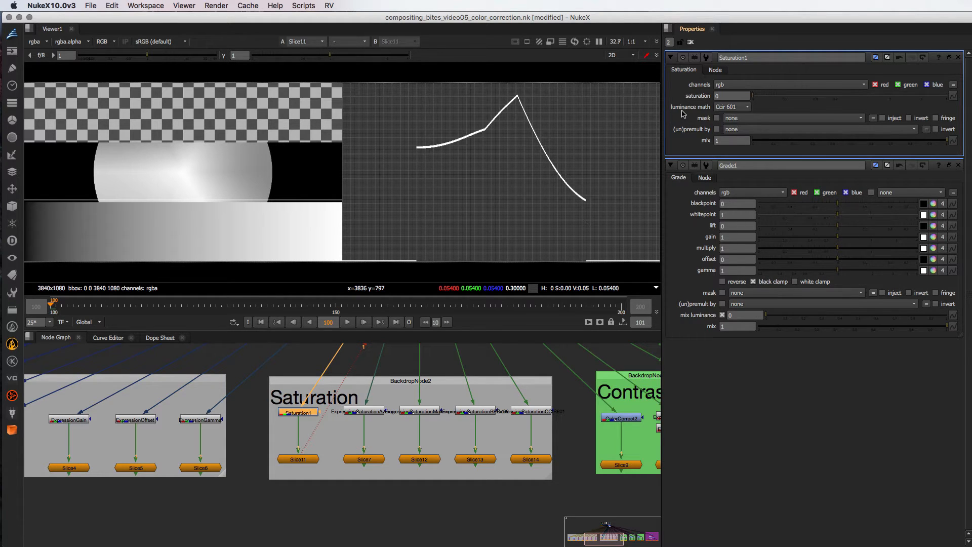
left_click(379, 411)
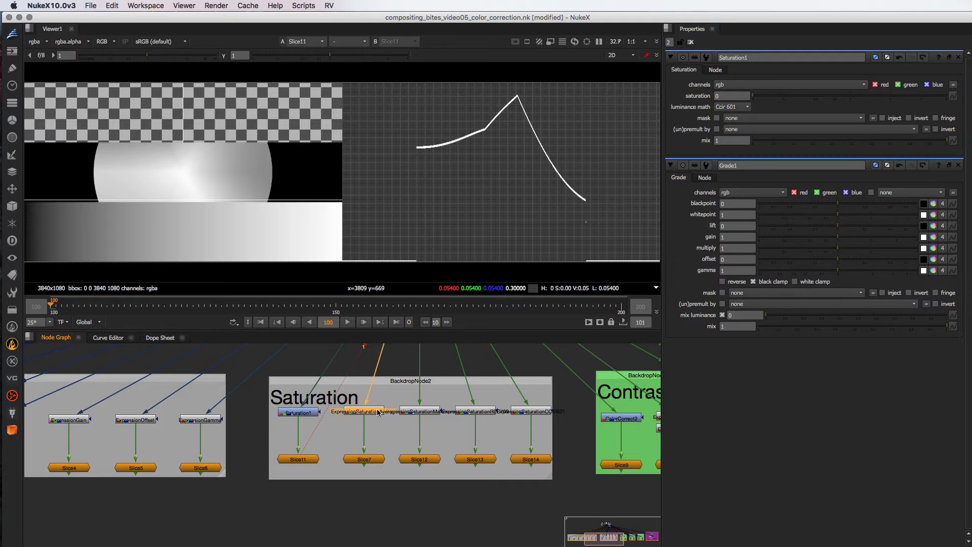
left_click(374, 460)
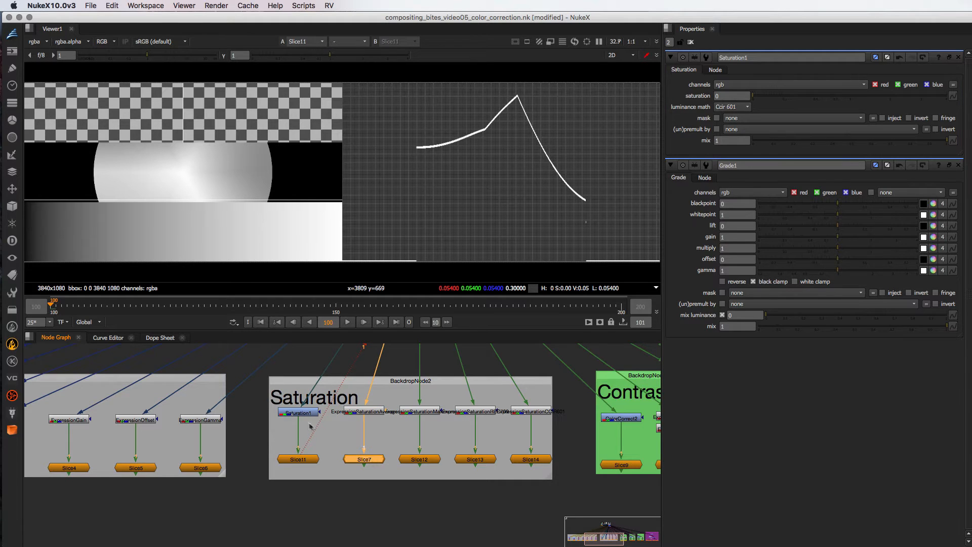
left_click(355, 412)
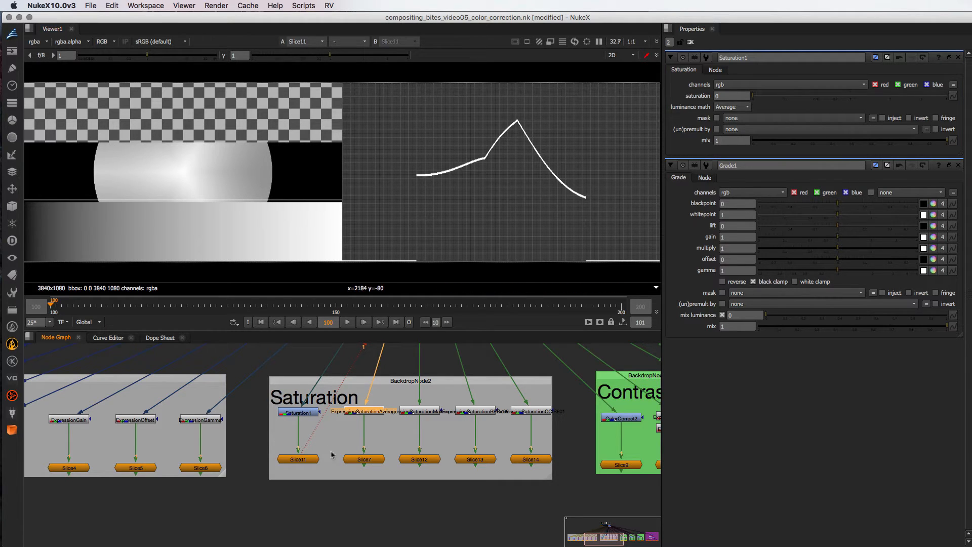
Try Maximum as Saturation1's luminance math, comparing saturation 1 with saturation 0.
left_click(295, 461)
double_click(296, 460)
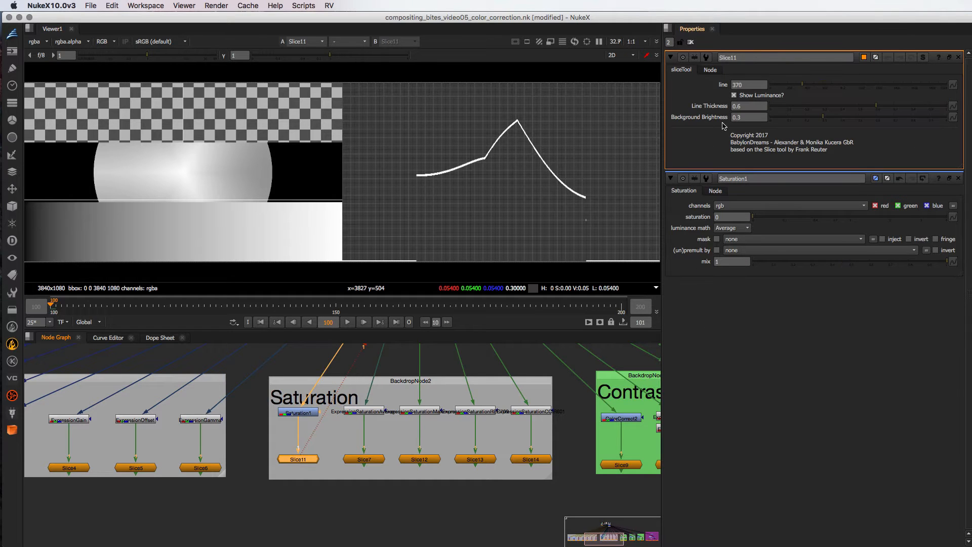
double_click(301, 413)
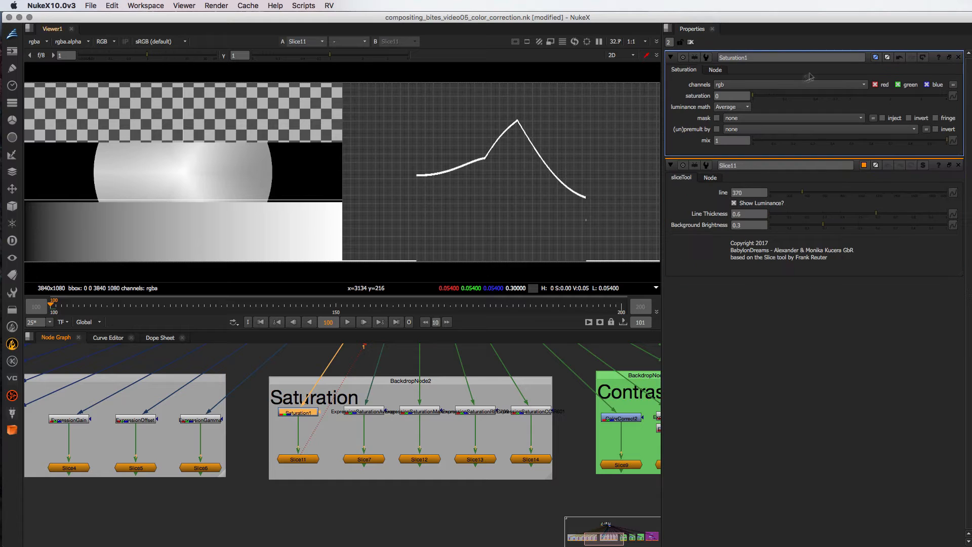
left_click(733, 107)
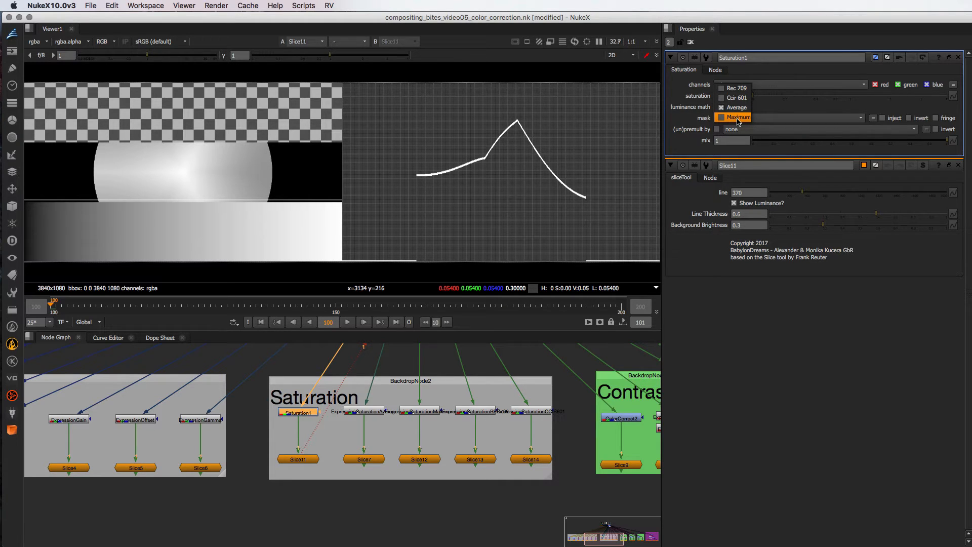
left_click(737, 117)
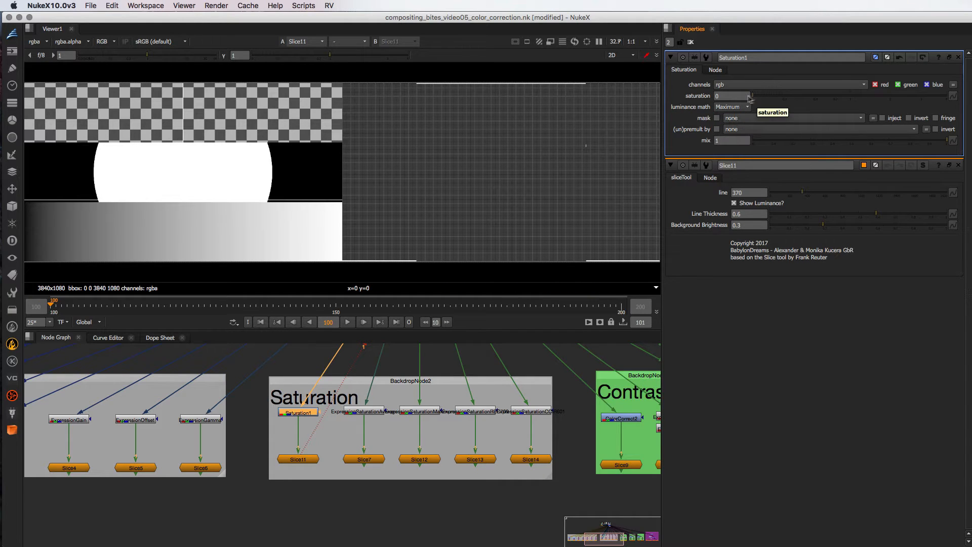
left_click(766, 98, "ctrl")
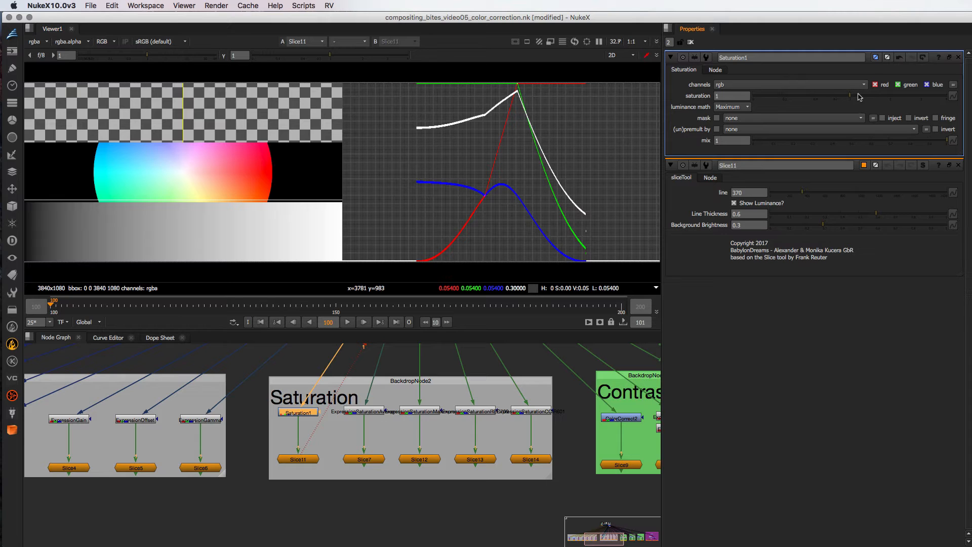
left_click_drag(850, 99, 749, 100)
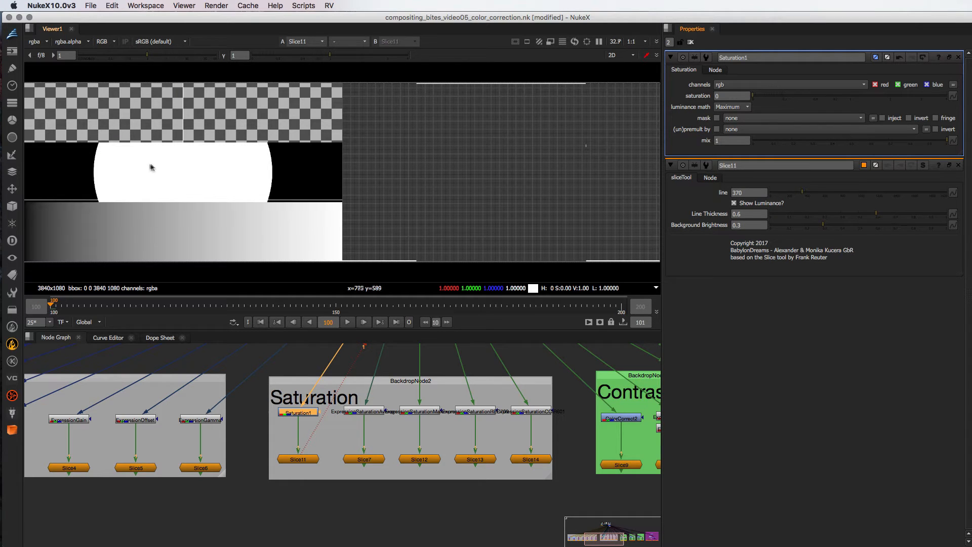
Set Saturation1's luminance math to Rec 709.
left_click(746, 108)
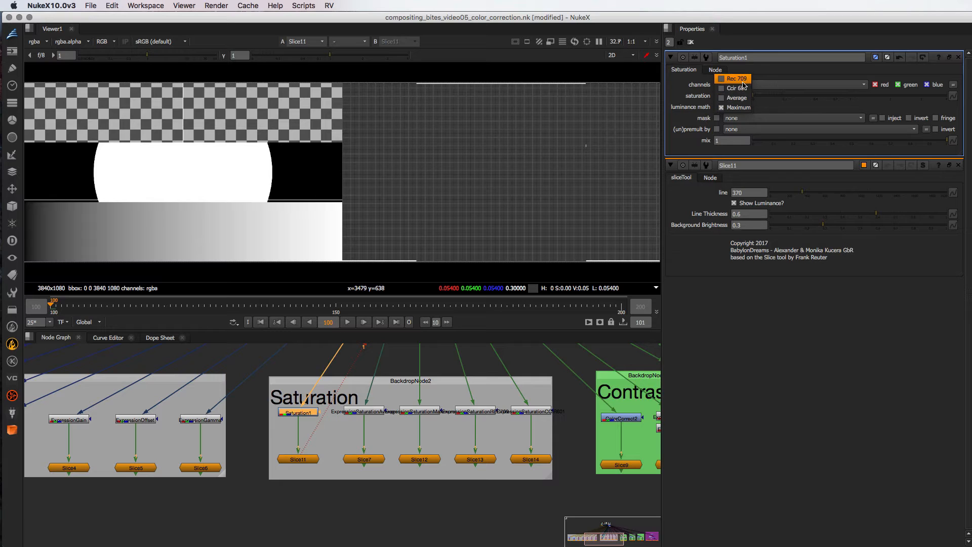
left_click(742, 80)
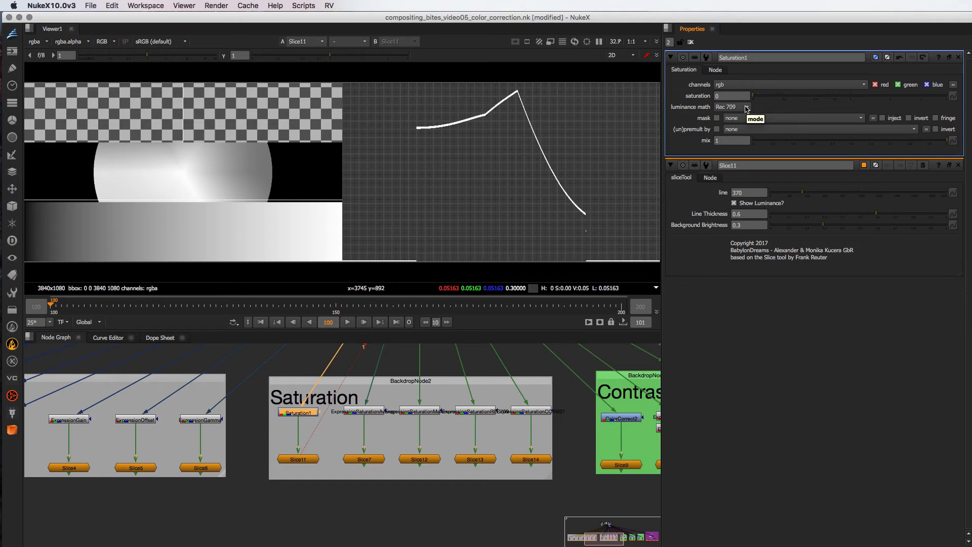
left_click(747, 108)
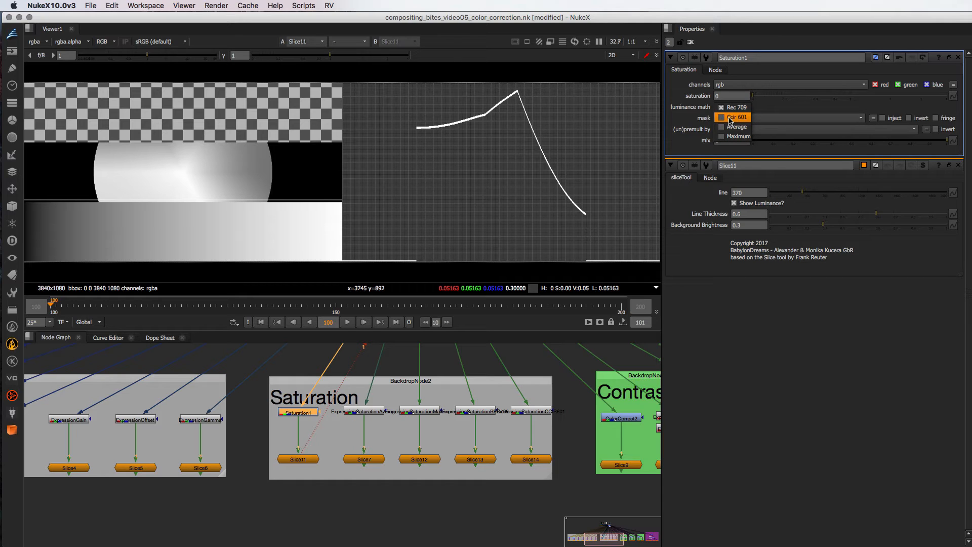
left_click(375, 523)
Look over the Average, Maximum, REC709 and CCIR601 expression nodes in the Saturation group.
left_click(372, 412)
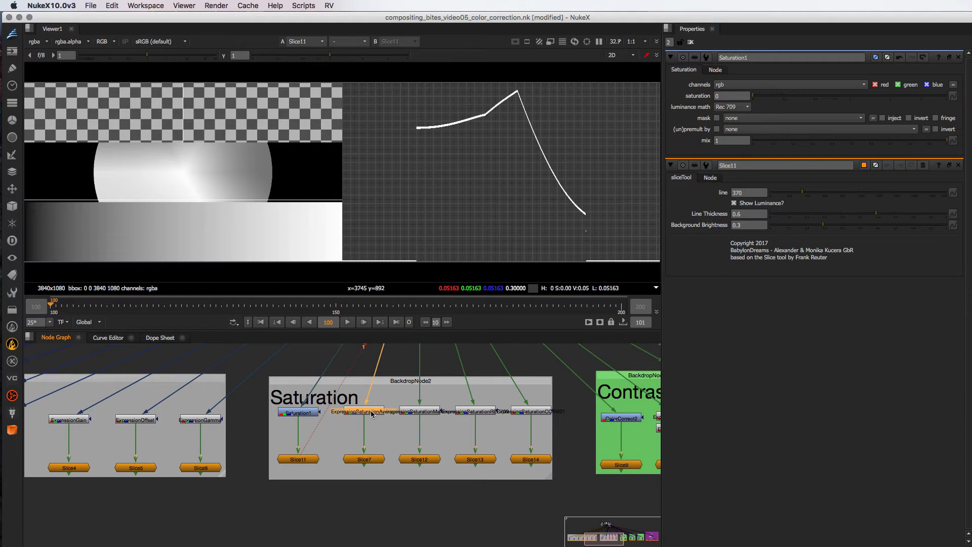
left_click(435, 412)
left_click(483, 413)
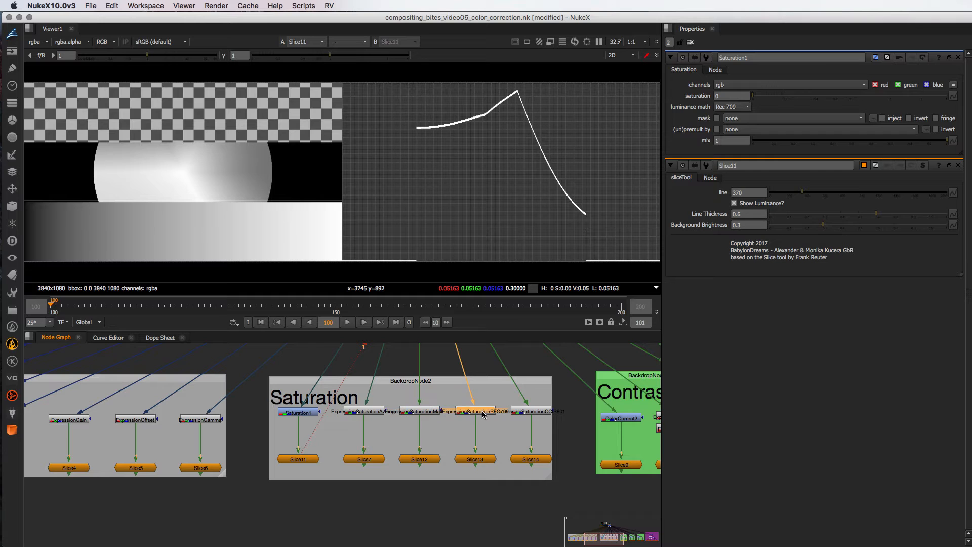
left_click(534, 412)
left_click(482, 411)
left_click(545, 411)
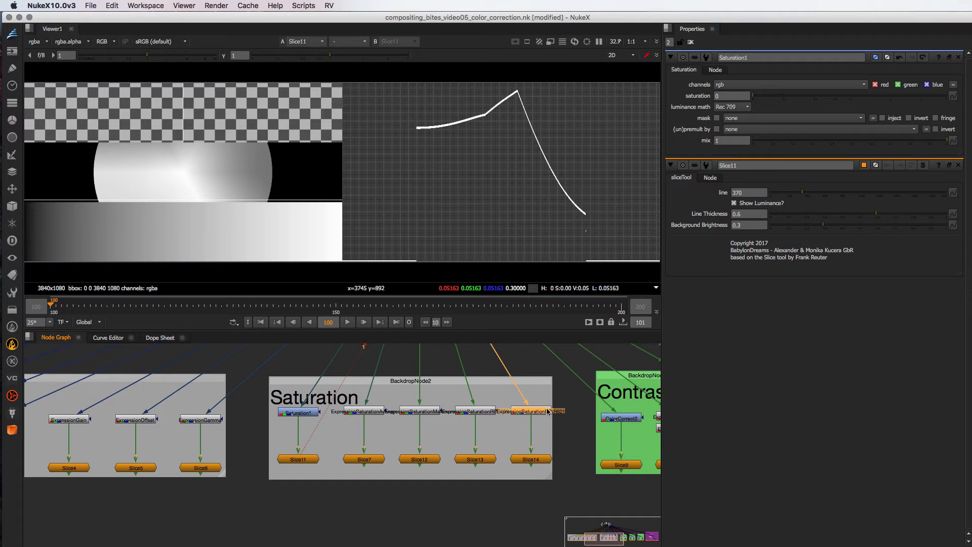
Open the REC709 and Average saturation expression nodes and examine the Average node's channel formulas and Value control.
left_click(483, 412)
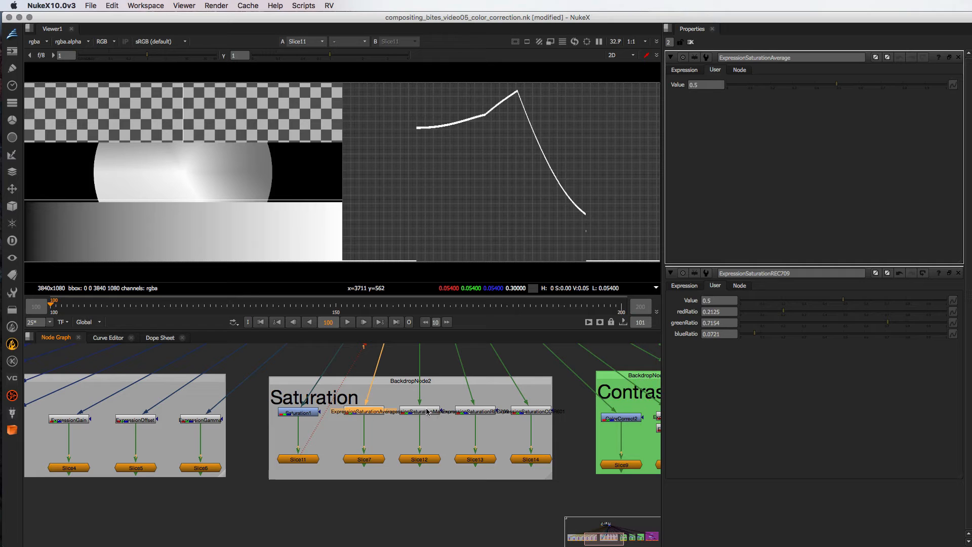
left_click(684, 70)
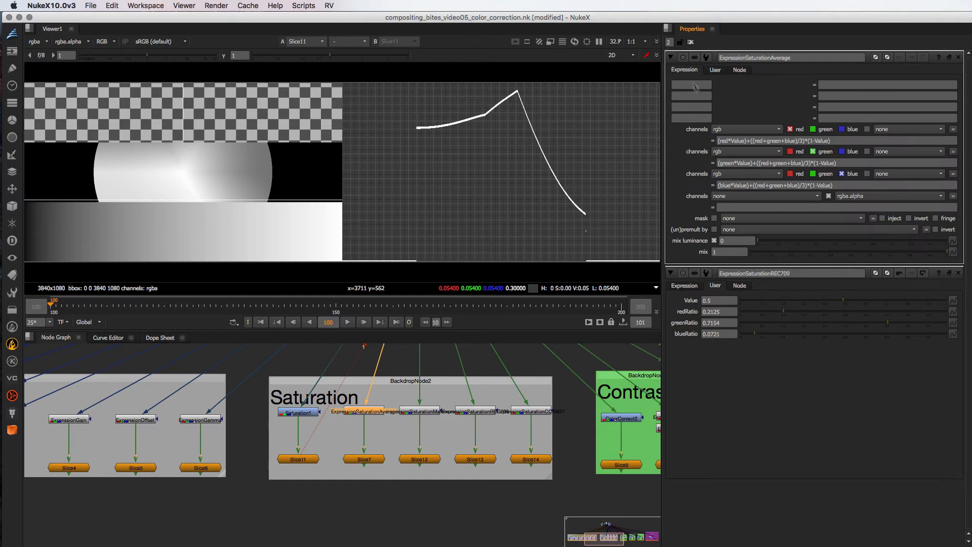
left_click(715, 69)
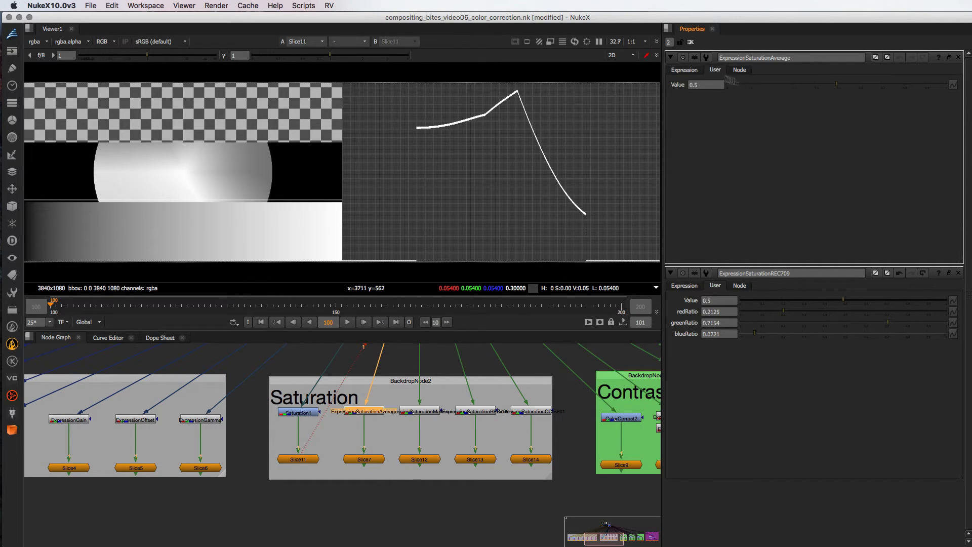
left_click(684, 70)
View Slice13, try ExpressionSaturationREC709's Value at 0.46, and set it back to 0.5.
double_click(476, 410)
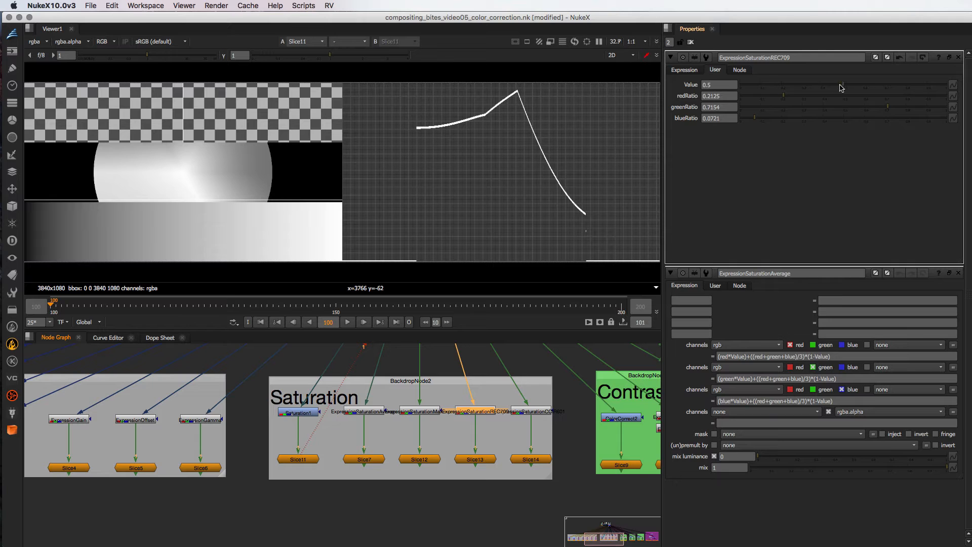
left_click_drag(843, 87, 798, 93)
left_click(473, 461)
key("1")
double_click(708, 85)
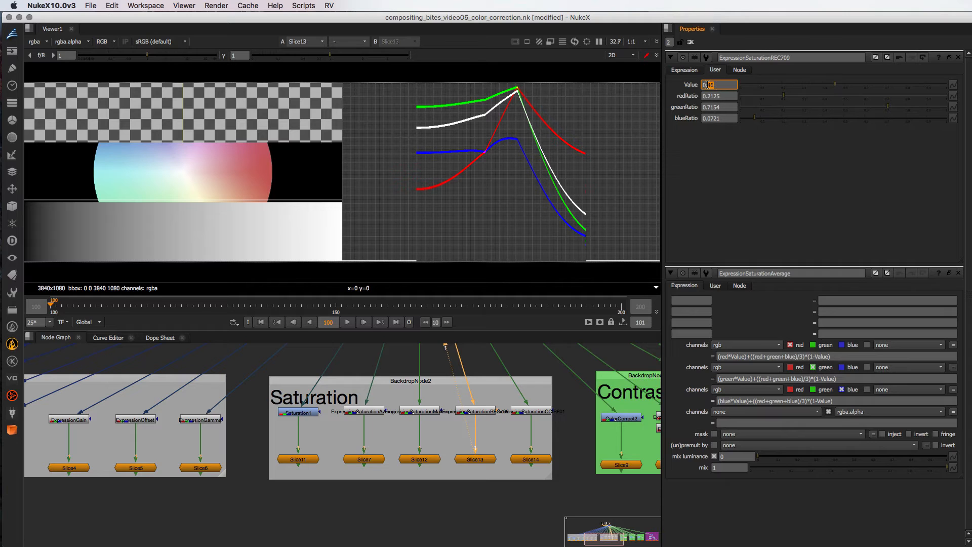
Examine the red, green and blue ratios of ExpressionSaturationREC709 and ExpressionSaturationCCIR601.
left_click(722, 96)
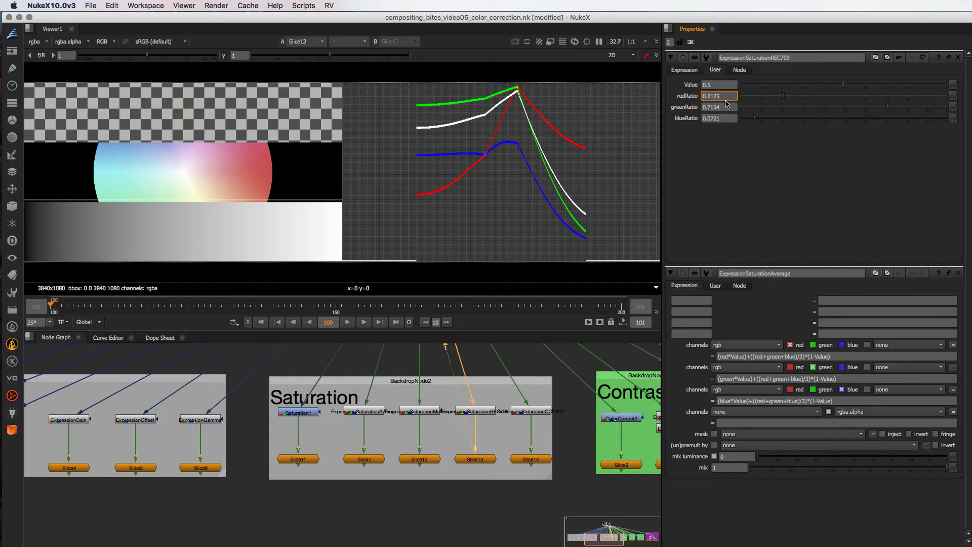
left_click(726, 108)
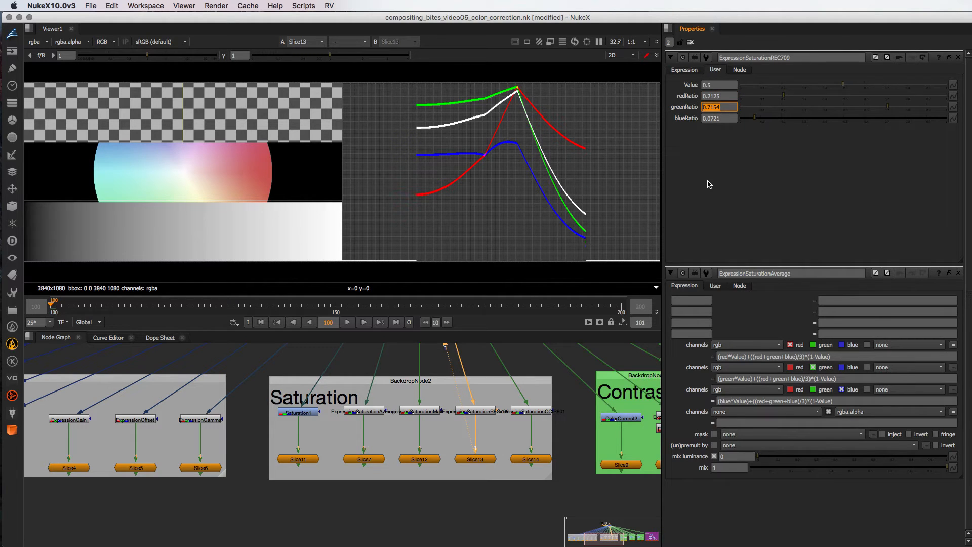
double_click(534, 413)
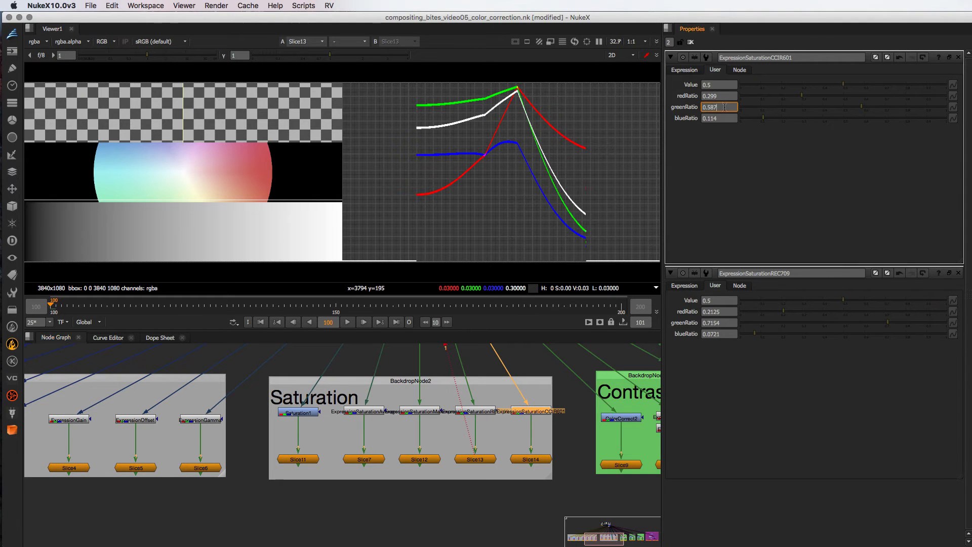
left_click(724, 95)
left_click(725, 118)
View Slice9 under ColorCorrect2 and Slice8 under the gamma and gain expression nodes to compare the Contrast group's curves.
middle_click_drag(615, 491, 369, 495)
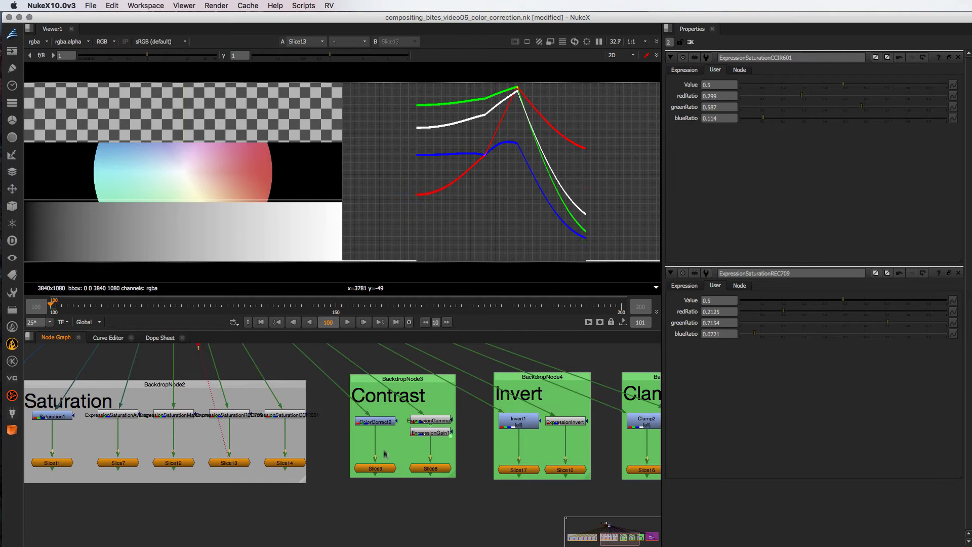
left_click(384, 470)
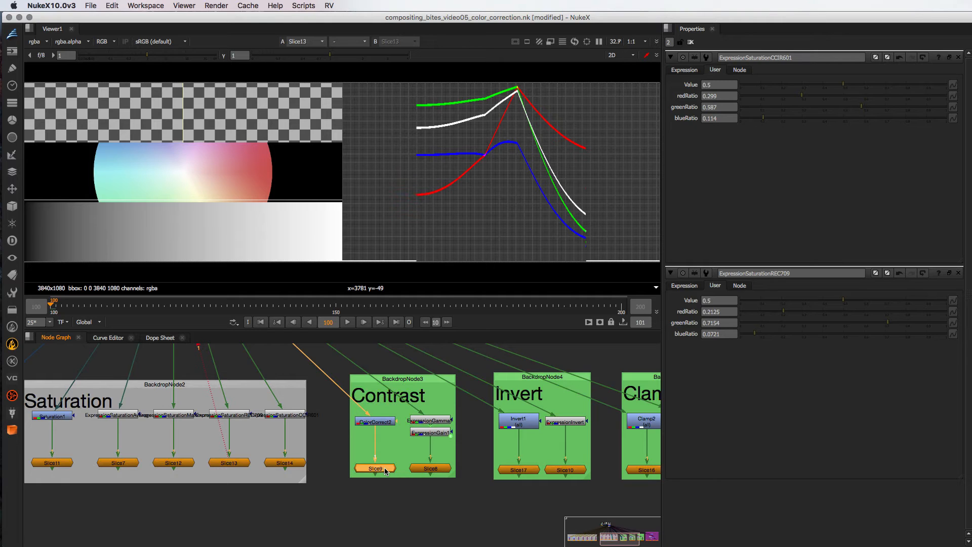
left_click(381, 421)
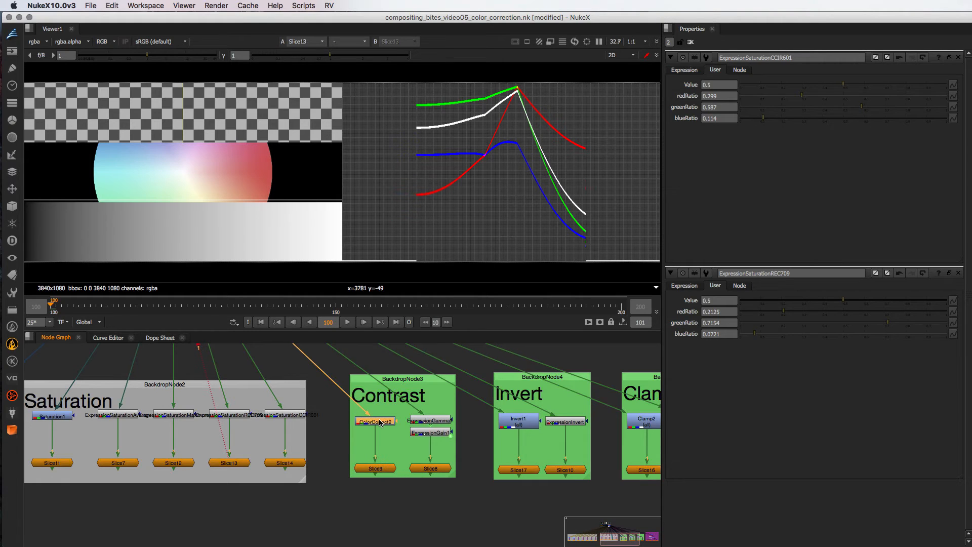
key("1")
left_click(379, 470)
key("1")
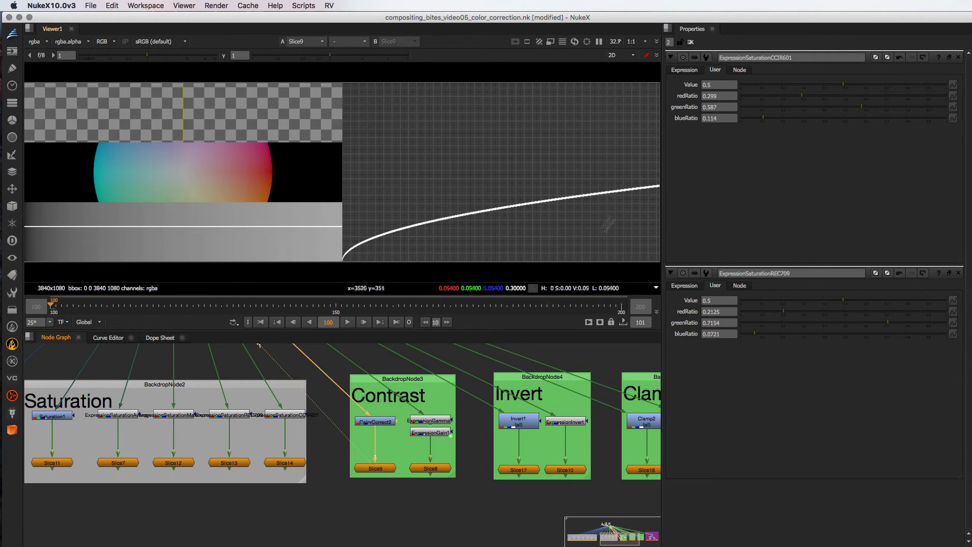
left_click(432, 422)
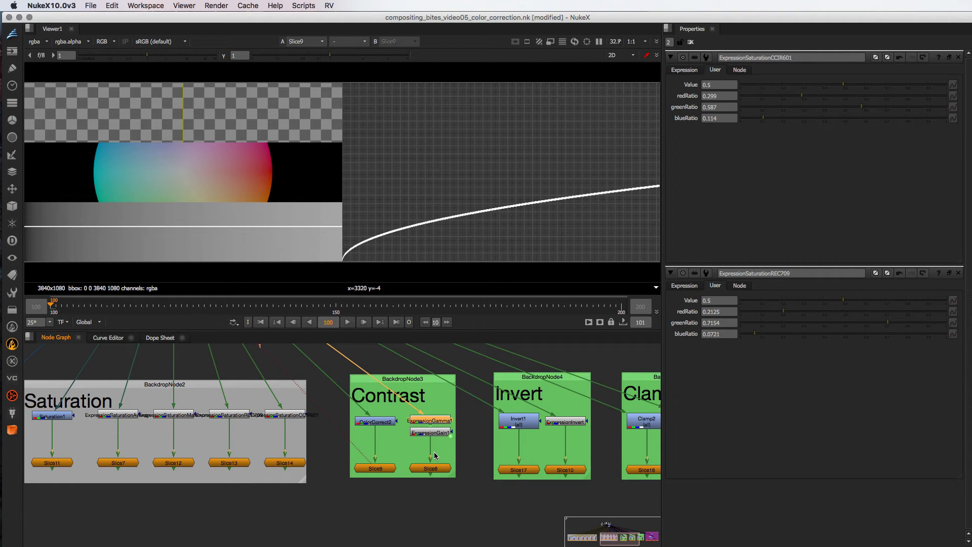
left_click(437, 469)
key("1")
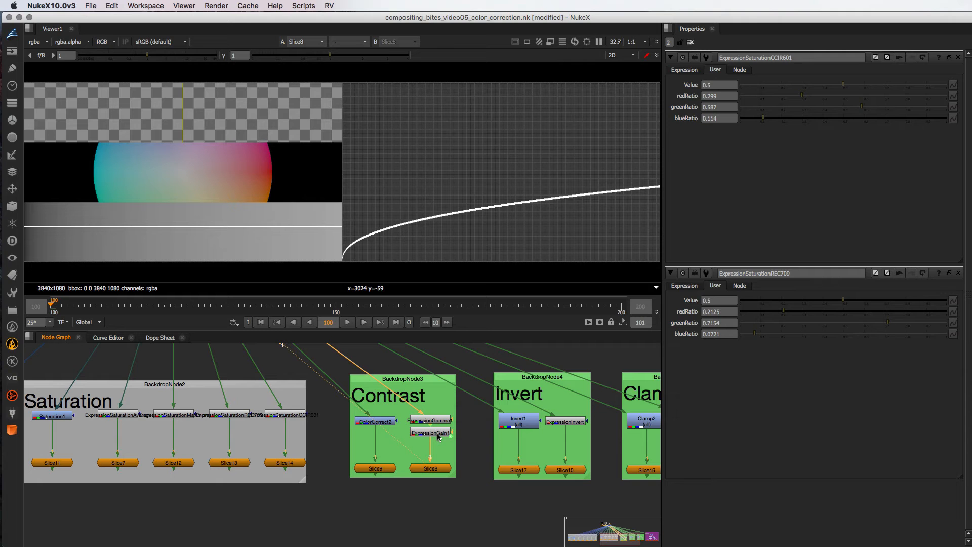
Add a Grade node beside the Contrast group, feed it from a new dot on ColorCorrect2's input connection, and connect Slice9 to it.
middle_click_drag(228, 466, 452, 466)
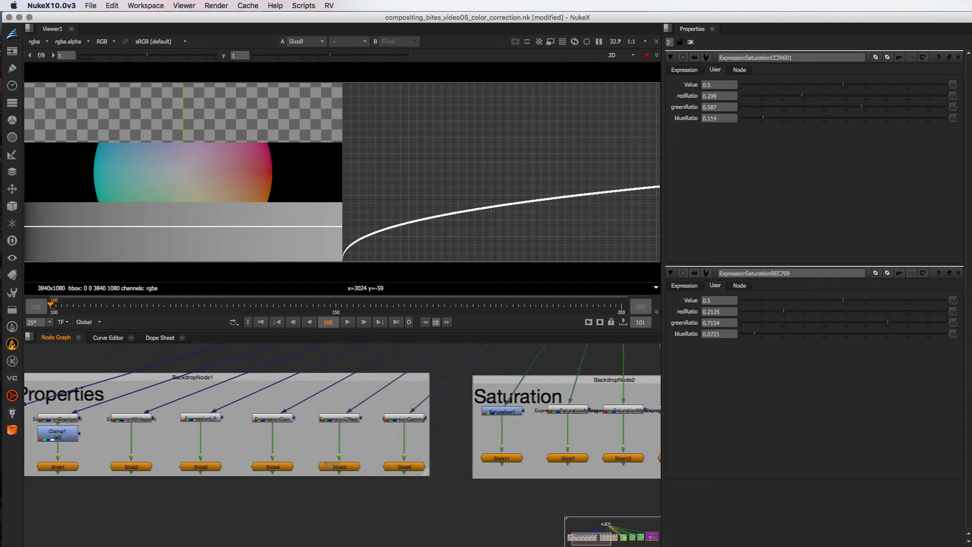
middle_click_drag(298, 465, 10, 452)
middle_click_drag(373, 451, 243, 440)
key("g")
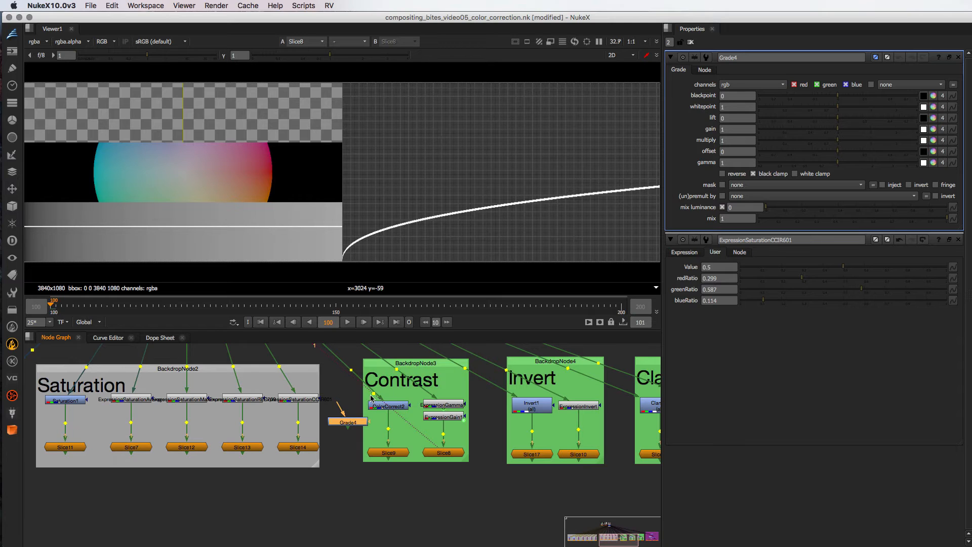
left_click(350, 370, "super")
left_click_drag(341, 404, 352, 370)
left_click_drag(387, 413, 347, 423)
left_click(347, 423)
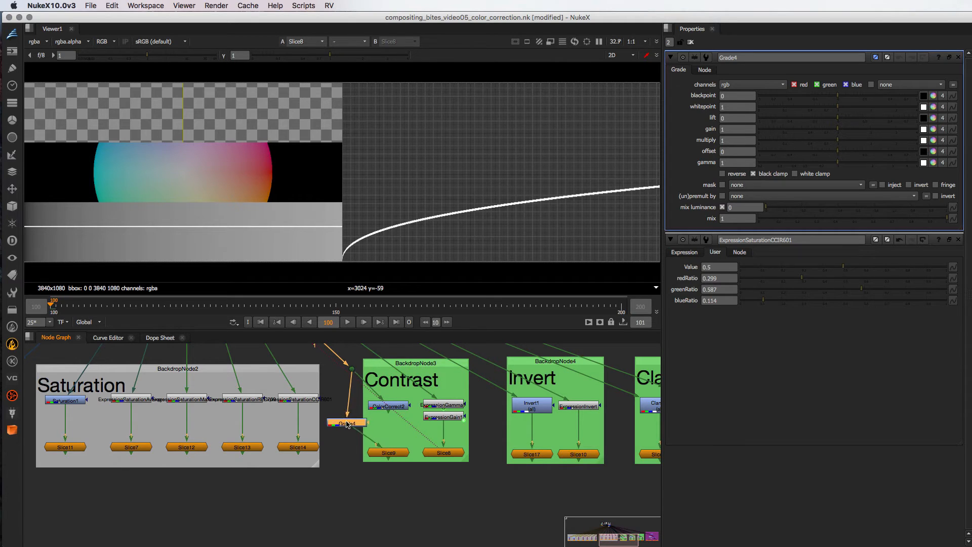
View Slice9, enable the Grade node's white clamp, try lift around 0.26 with multiply around 0.66, and return both to their defaults.
left_click(393, 452)
key("1")
left_click(343, 423)
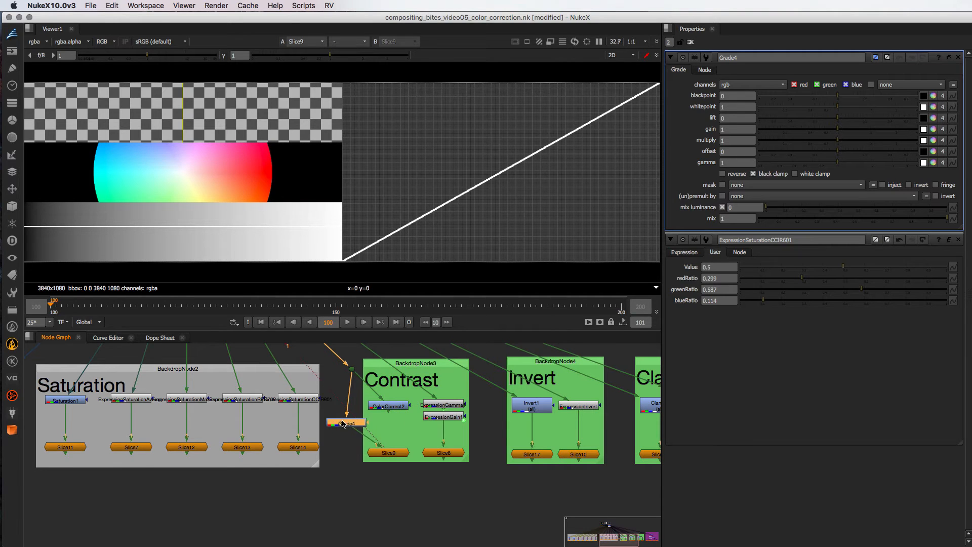
left_click(795, 174)
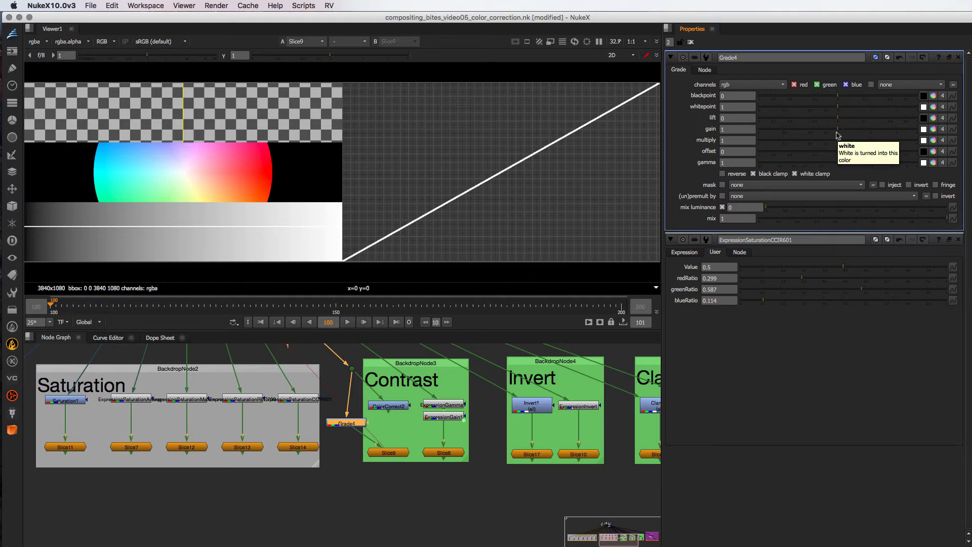
left_click_drag(838, 118, 823, 144)
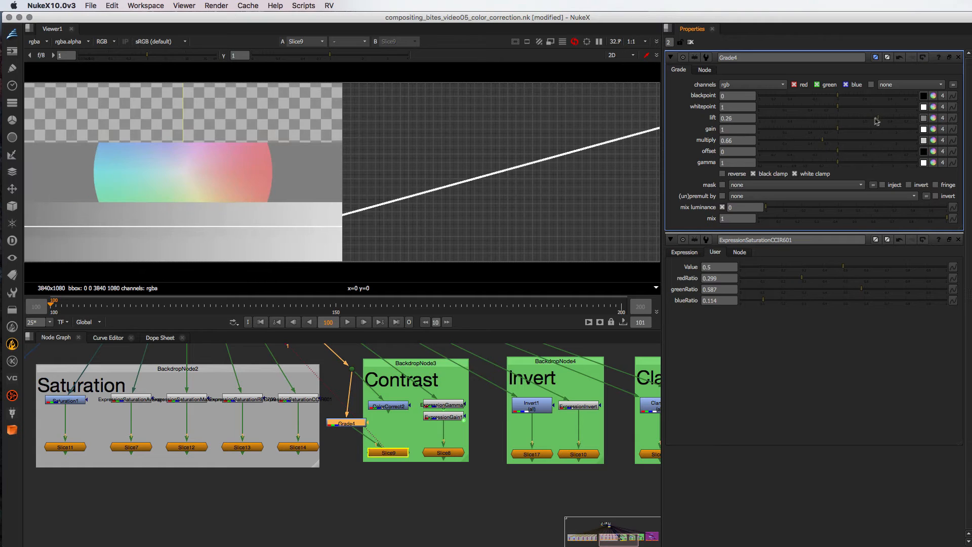
left_click_drag(883, 122, 827, 144)
left_click(838, 144)
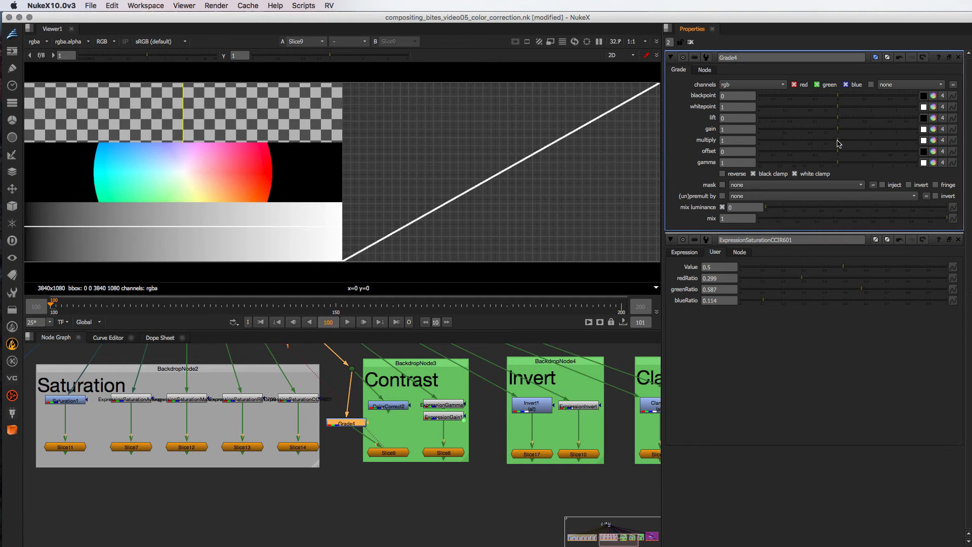
Insert a RolloffContrast node between the dot and Slice9, and try contrast 1.57 with an increased soft clip.
left_click(379, 502)
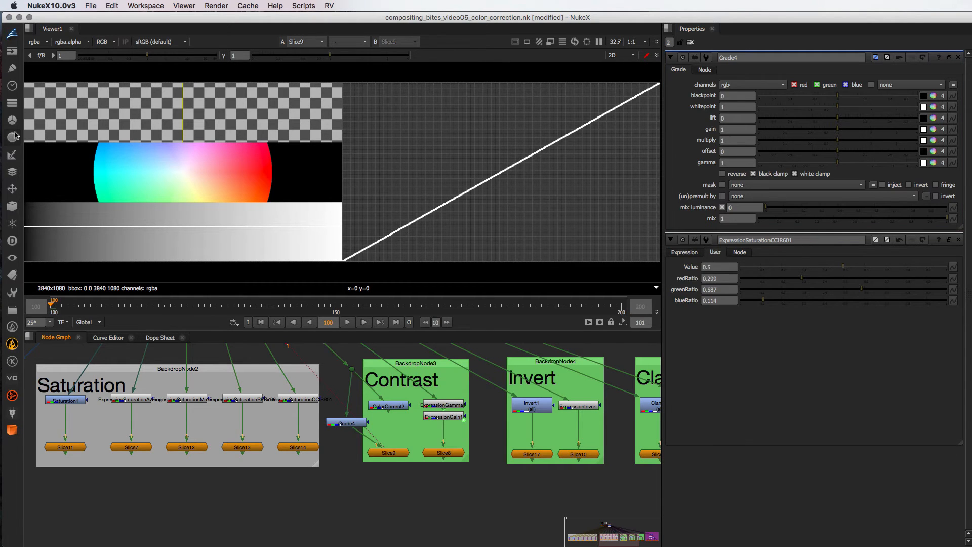
left_click(13, 124)
left_click(51, 431)
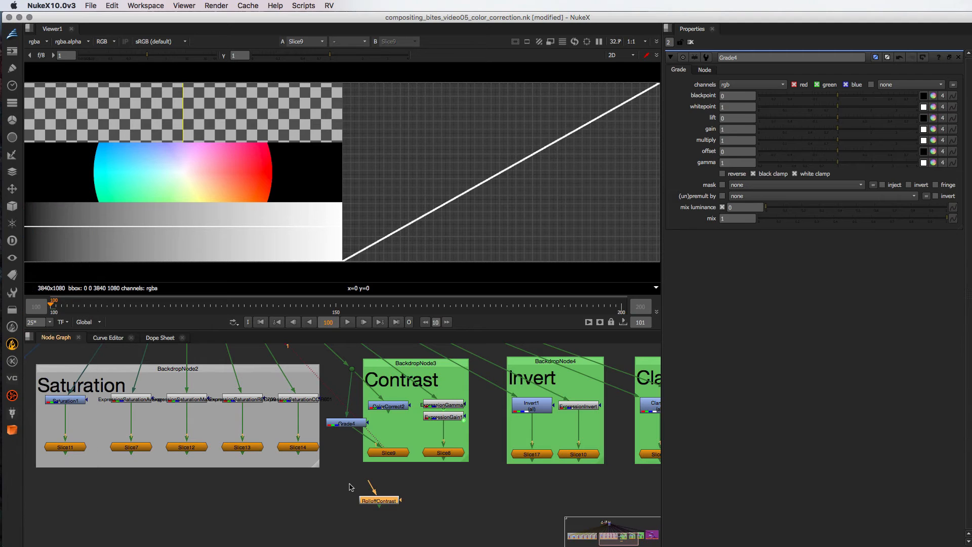
left_click_drag(371, 489, 353, 372)
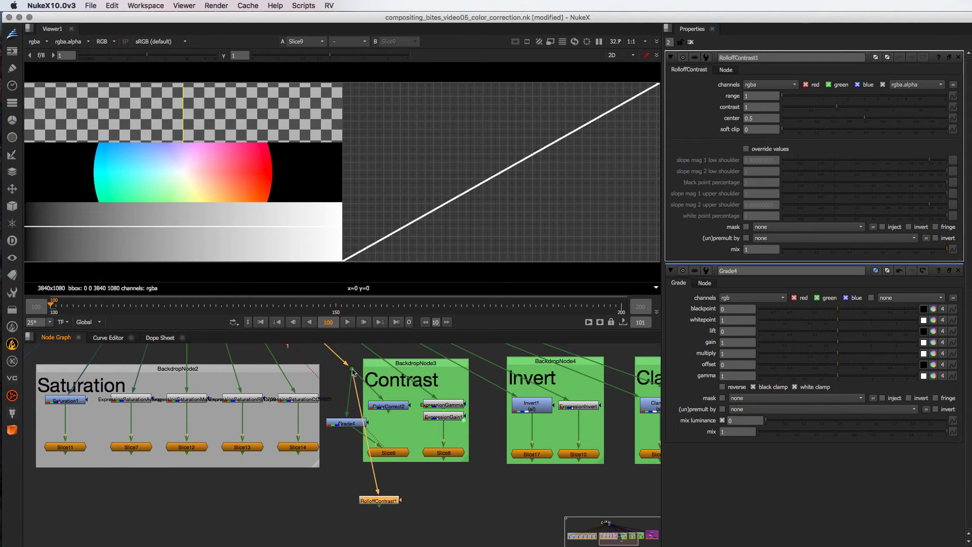
left_click_drag(378, 502, 390, 434)
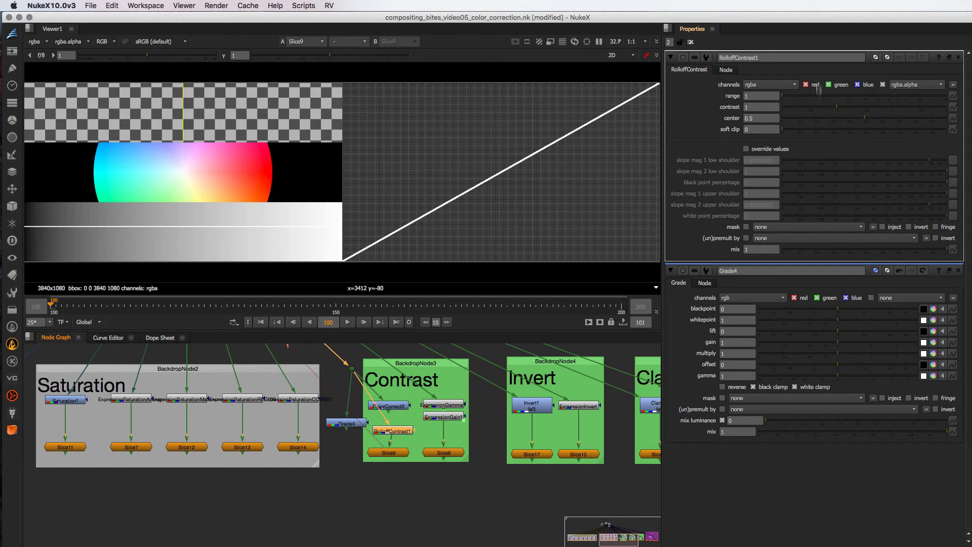
left_click_drag(837, 107, 868, 112)
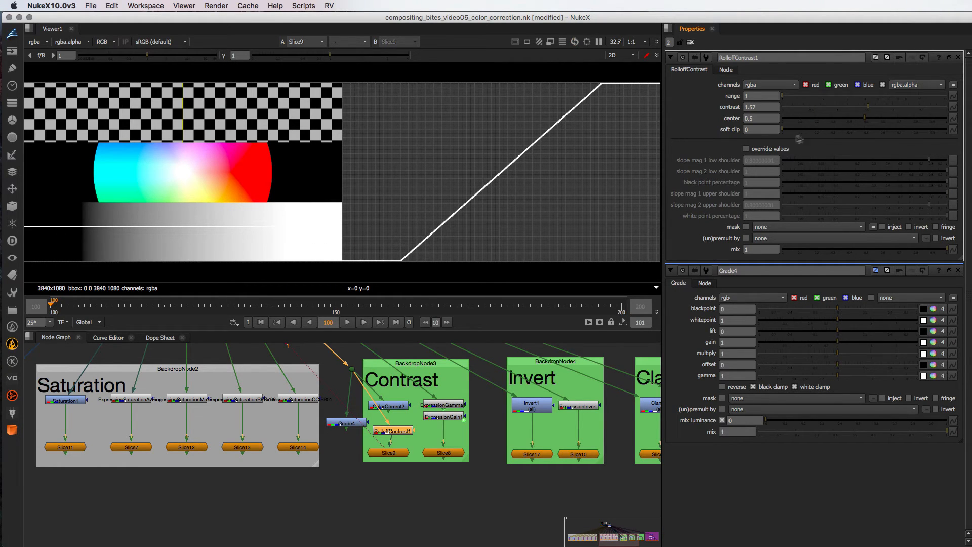
left_click_drag(783, 131, 825, 112)
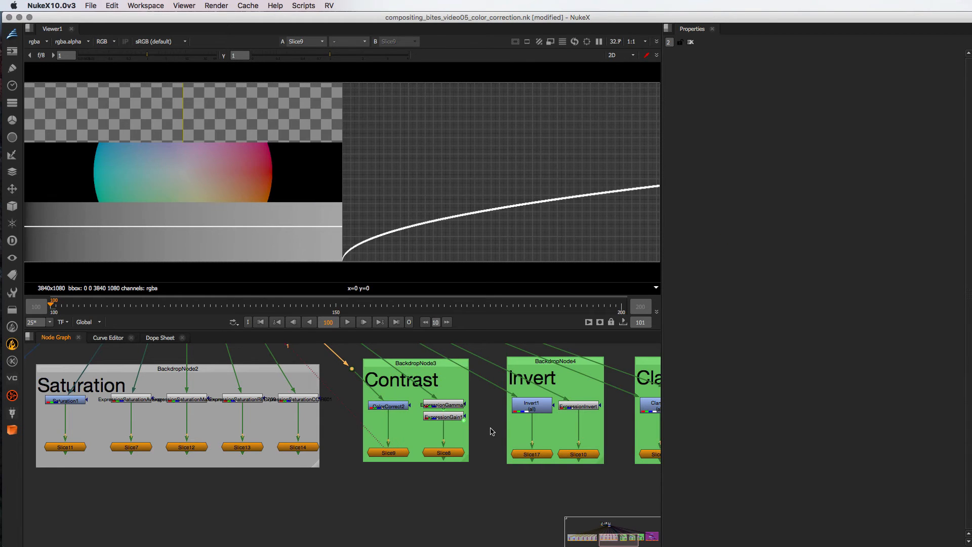
View Invert1 and its Slice17 curve, and disable and re-enable Invert1 to compare the image and curve.
middle_click_drag(493, 432, 391, 430)
left_click(418, 409)
key("1")
left_click(440, 453)
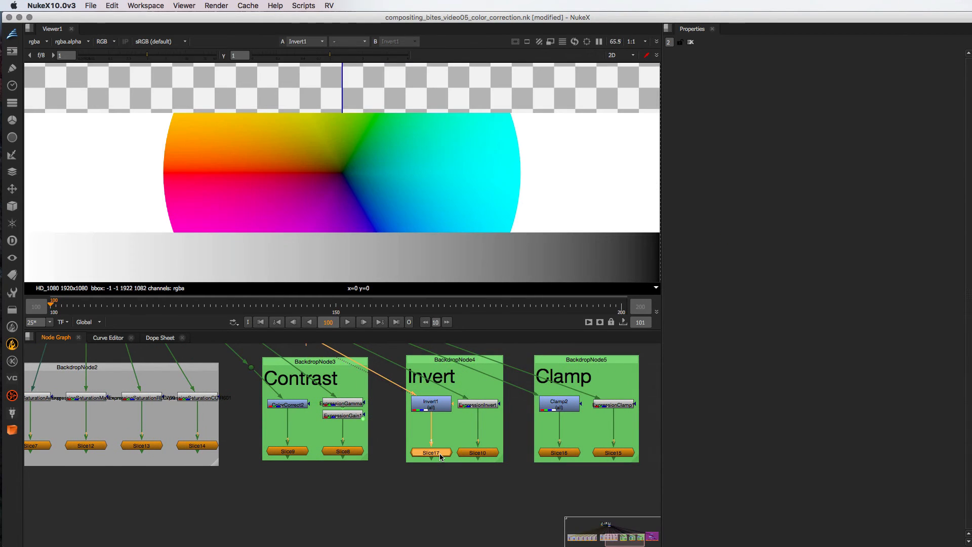
key("1")
left_click(439, 410)
key("d")
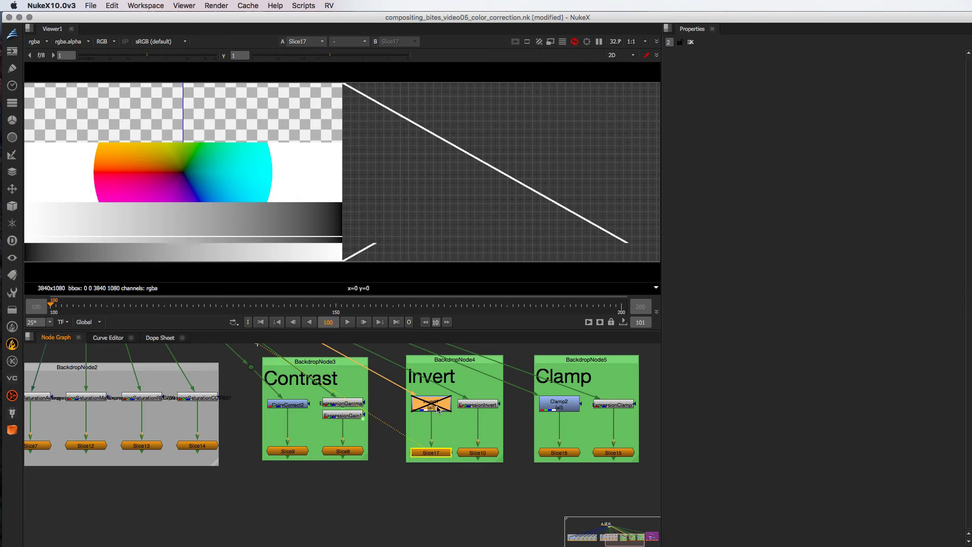
key("d")
key("d")
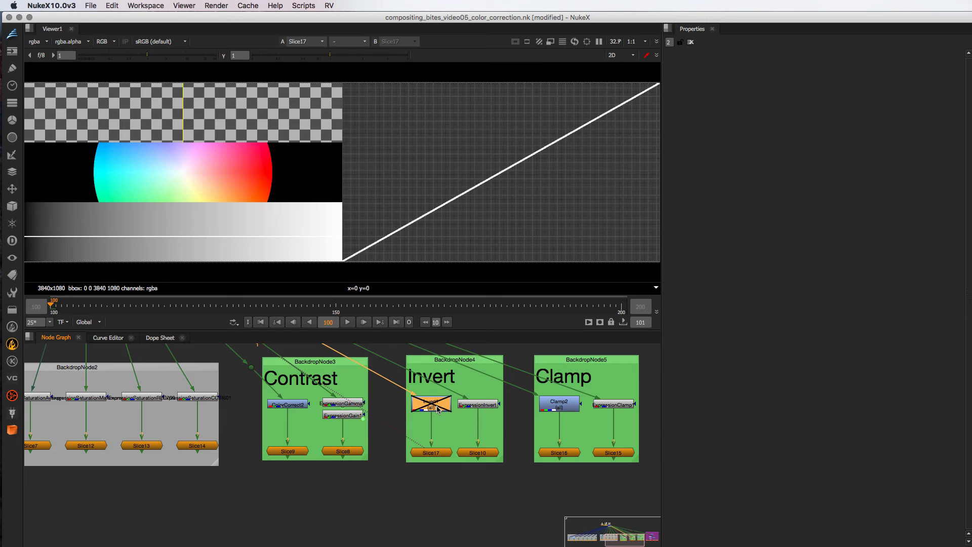
key("d")
key("d")
key("d")
View Slice16 in the Clamp group and examine Clamp2's minimum, maximum, MinClampTo and MaxClampTo values.
middle_click_drag(563, 410, 440, 404)
left_click(438, 447)
key("1")
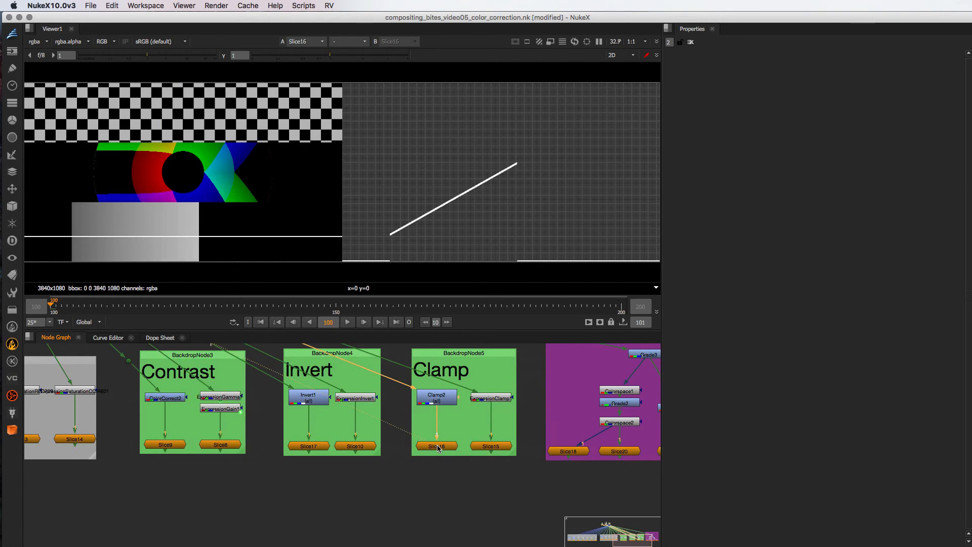
double_click(440, 404)
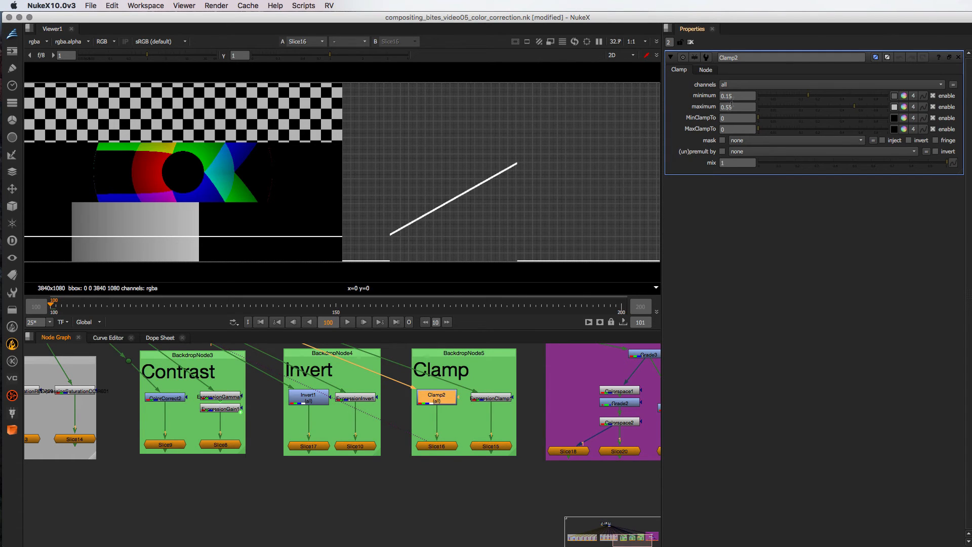
left_click(735, 96)
left_click(737, 119)
left_click(737, 106)
left_click(737, 129)
Set Clamp2's MaxClampTo to 1, try MinClampTo at 1, and set MinClampTo back to 0.
left_click(732, 119)
key("BackSpace")
type("1")
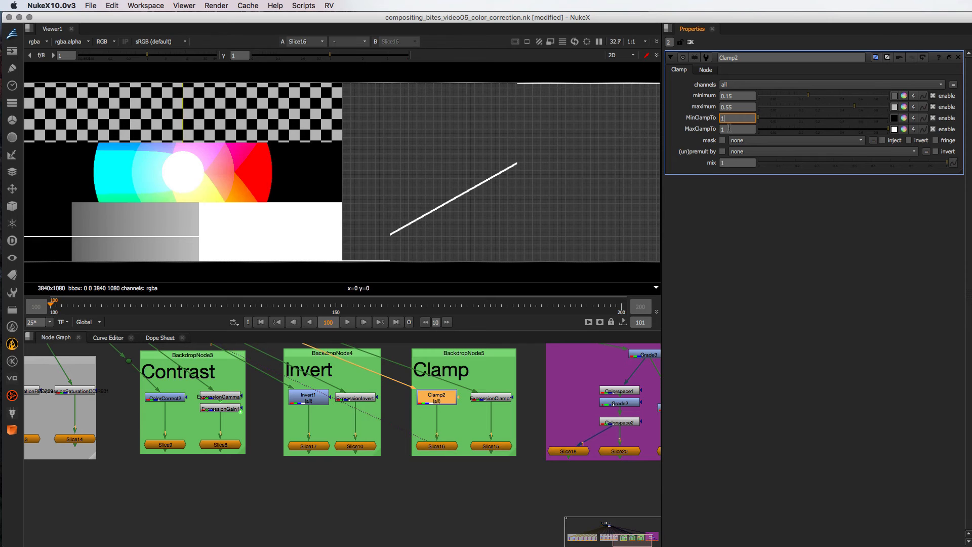
left_click(732, 129)
key("shift+Tab")
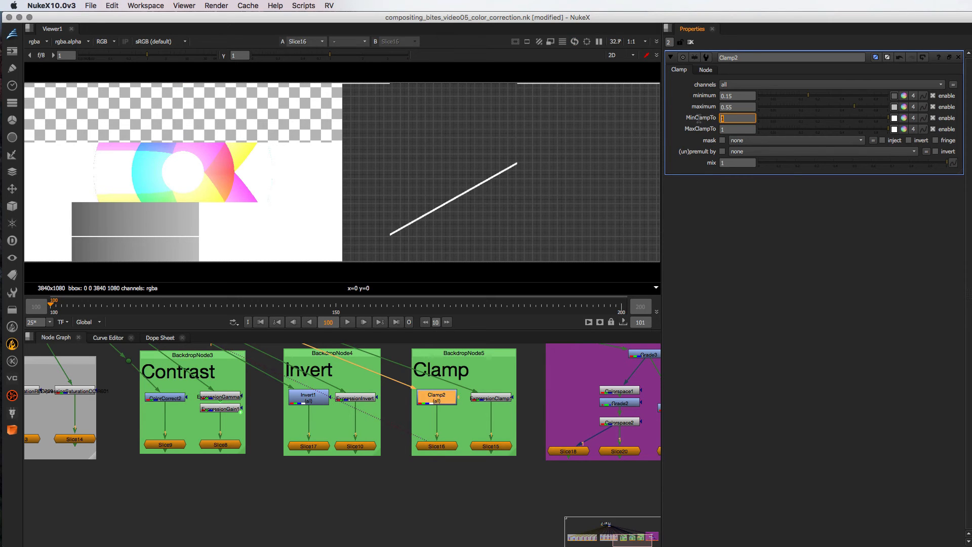
type("0")
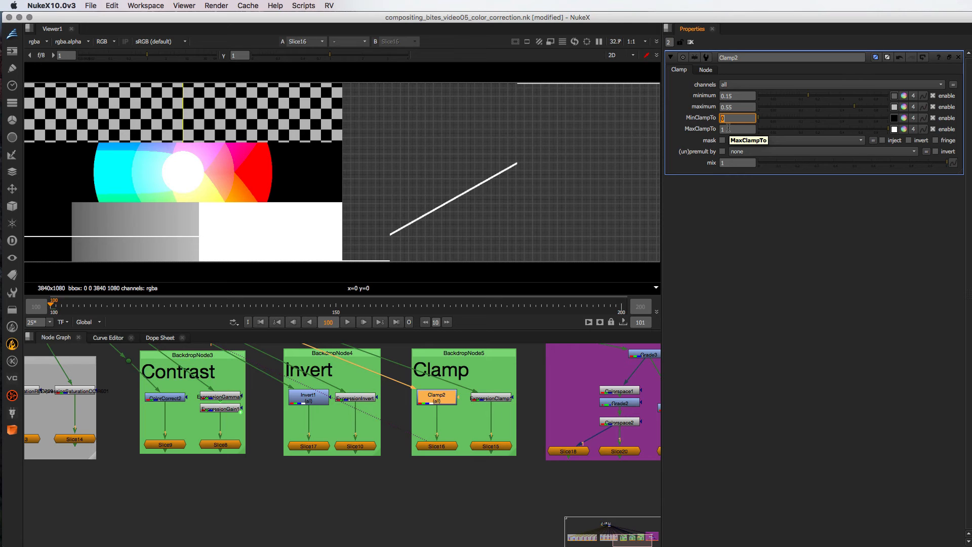
Try Clamp2 with MinClampTo and MaxClampTo disabled, check the minimum and maximum values, and enable both again.
left_click(933, 118)
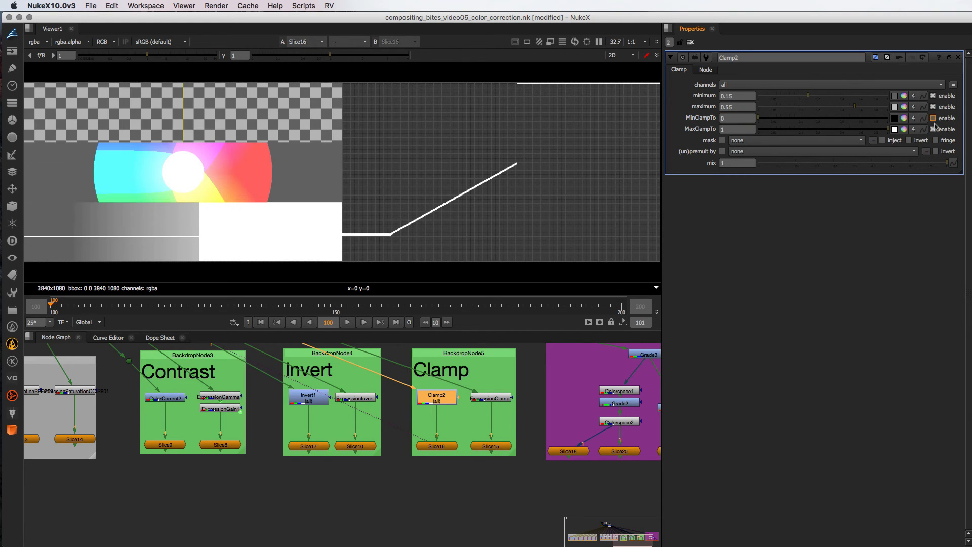
left_click(933, 129)
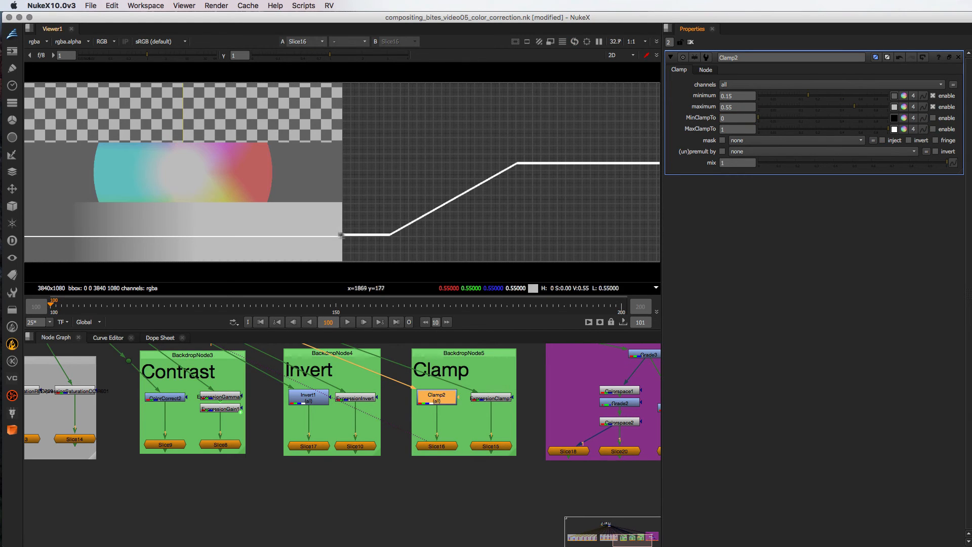
left_click_drag(741, 96, 659, 98)
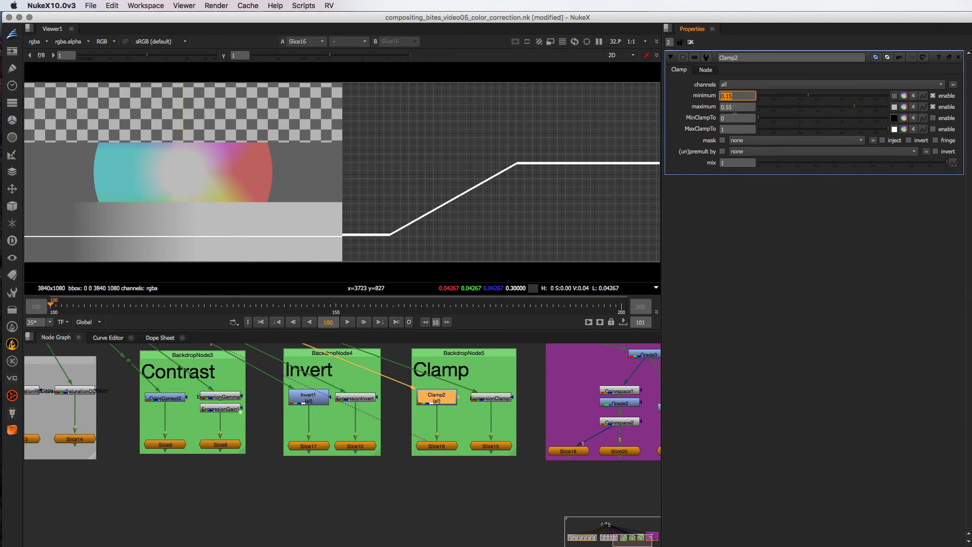
left_click_drag(735, 110, 710, 111)
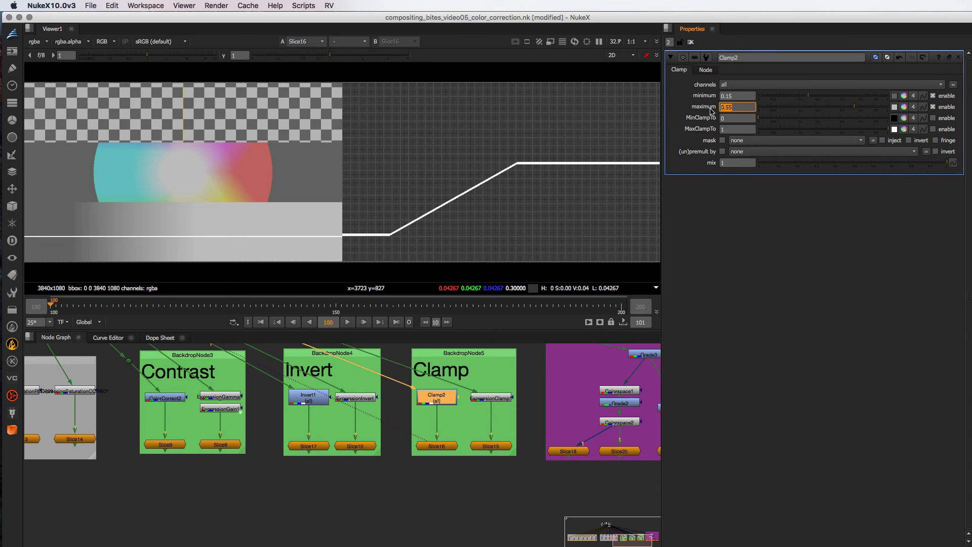
left_click(933, 118)
left_click(933, 129)
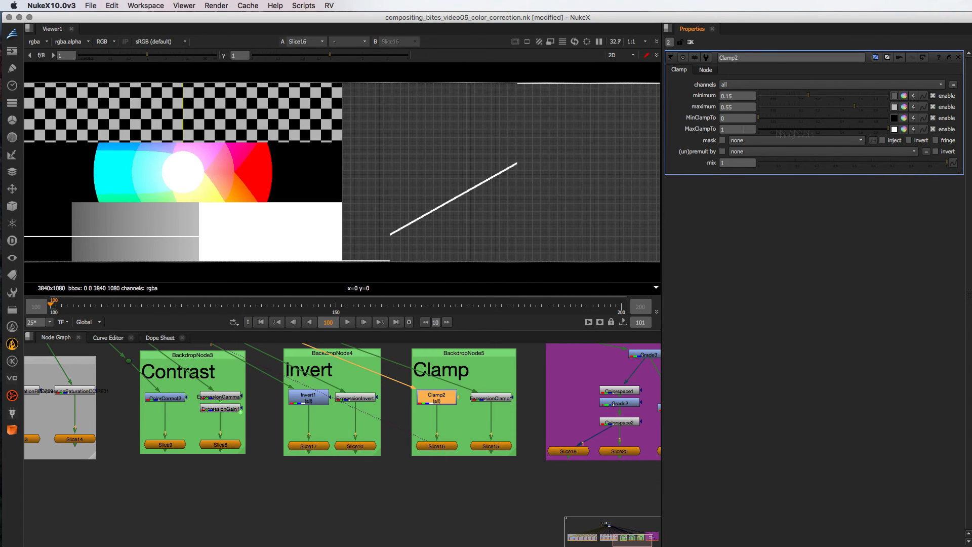
View ExpressionClamp's Slice15 for comparison, return to Slice16, and set Clamp2's MaxClampTo to 0.
left_click(491, 447)
key("1")
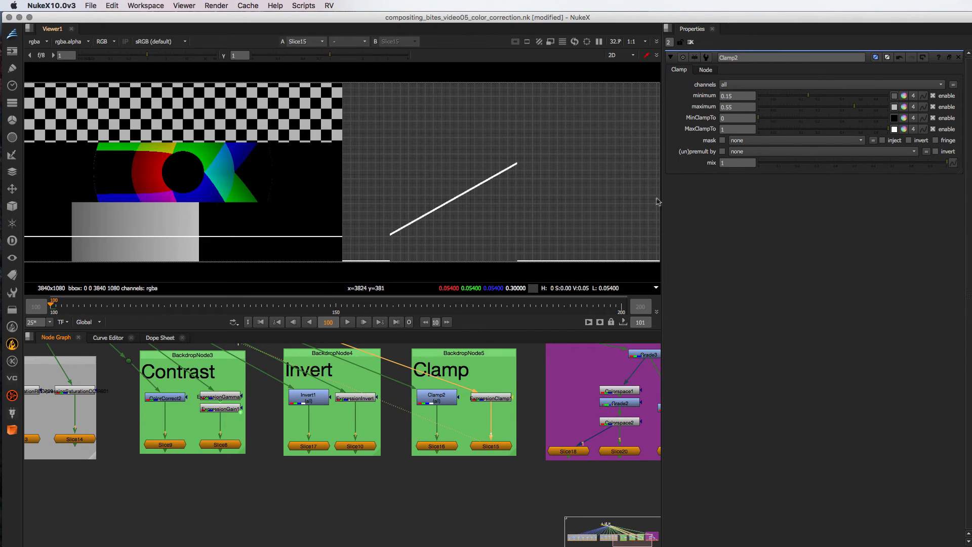
left_click(439, 445)
key("1")
left_click(737, 129)
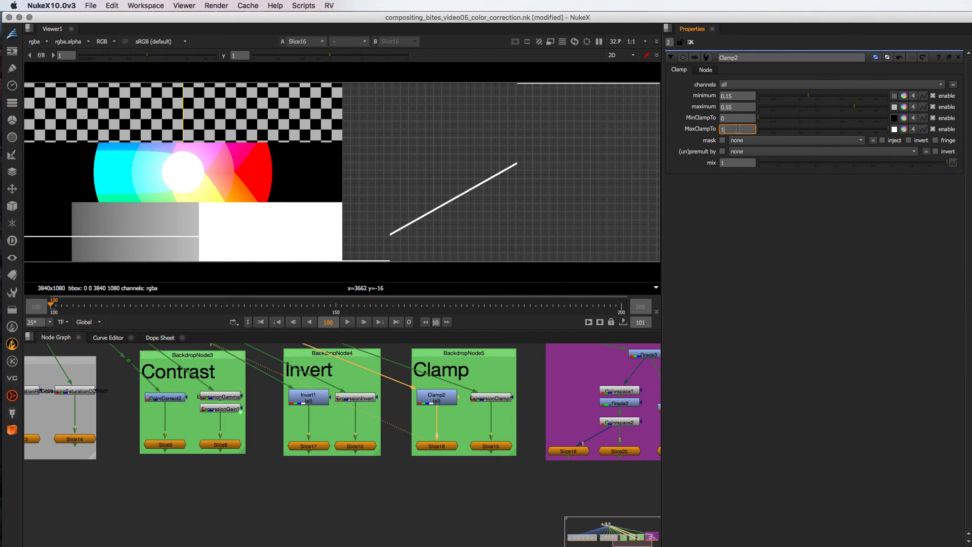
type("0")
key("Return")
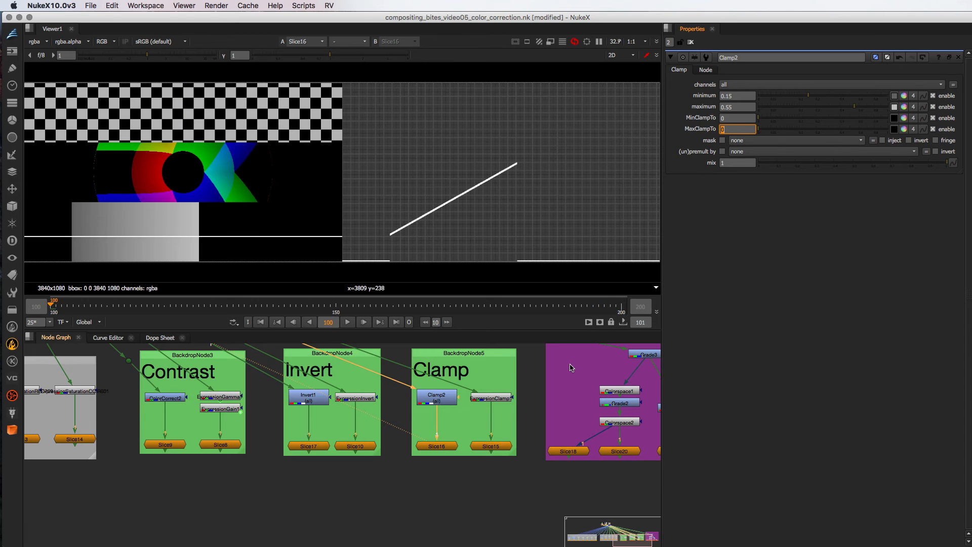
View Slice15 in the Clamp group and examine the red, green and blue expressions of ExpressionClamp1.
left_click(495, 449)
key("1")
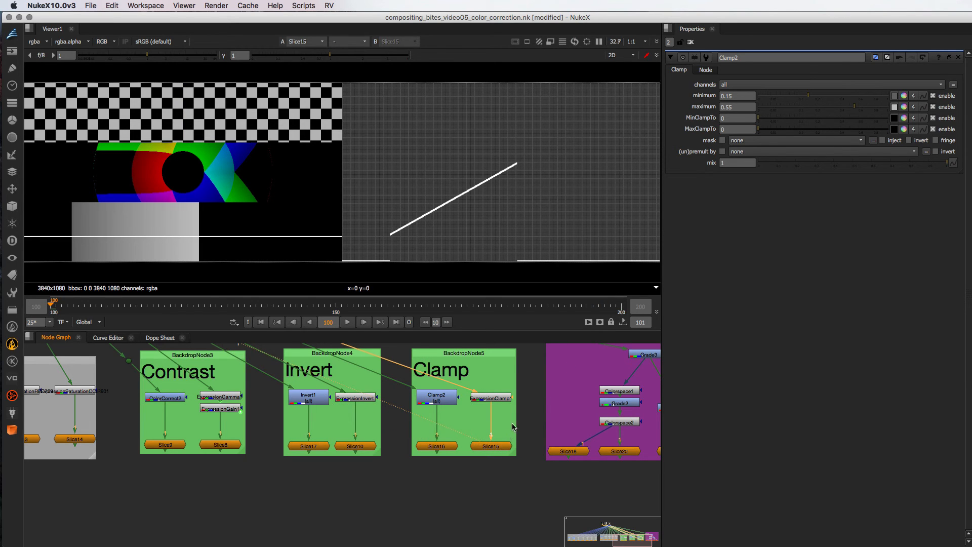
middle_click_drag(505, 407, 389, 418)
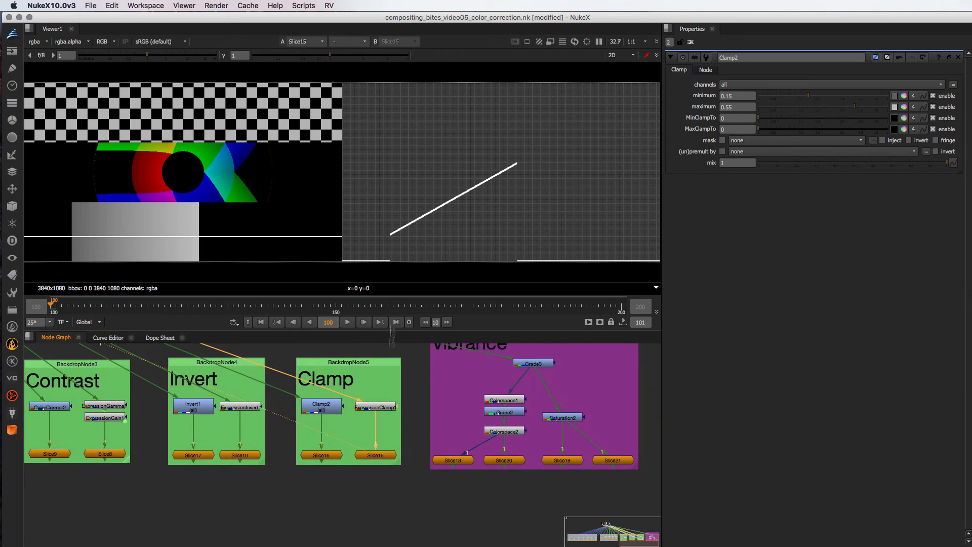
double_click(374, 407)
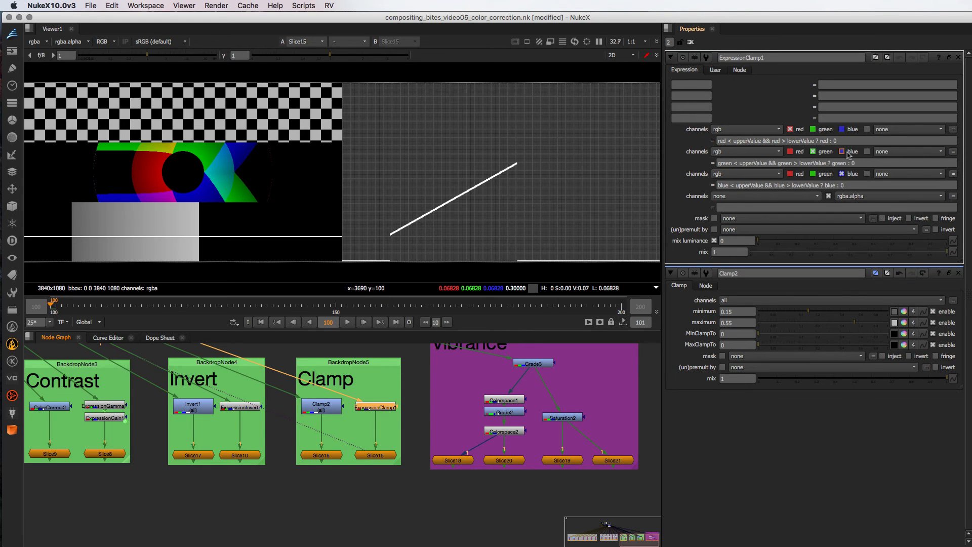
left_click(833, 140)
left_click(862, 161)
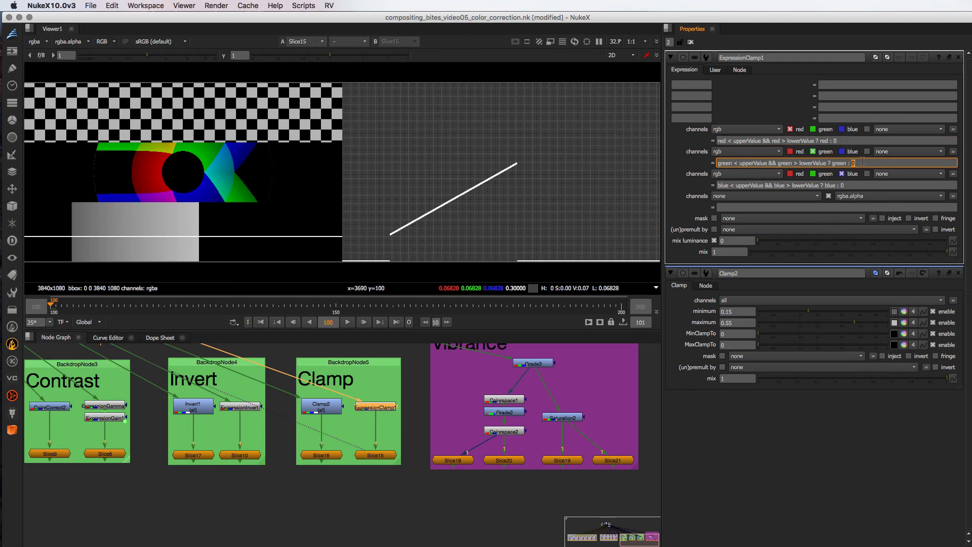
left_click(410, 428)
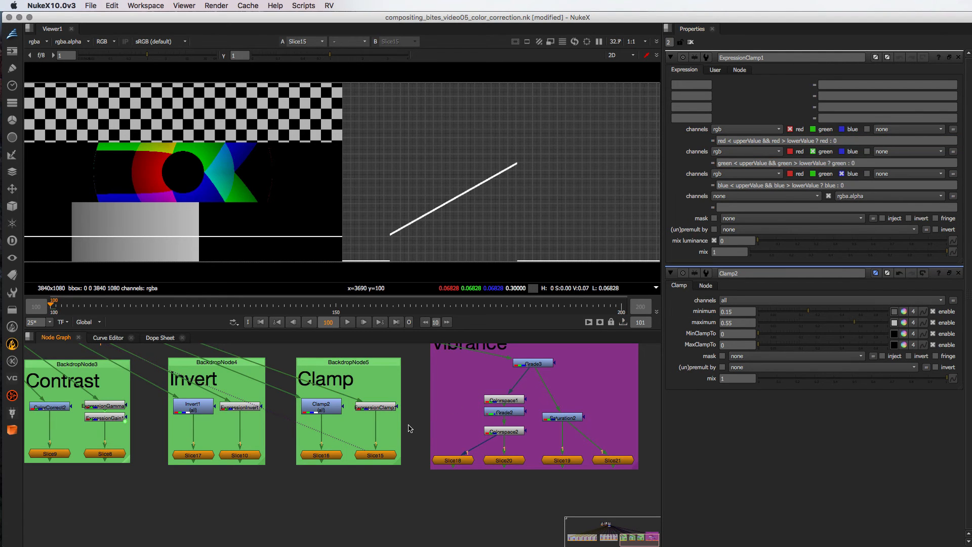
Bring Clamp2's properties forward, view Slice21 in the Vibrance group, and disable Grade3.
double_click(329, 409)
key("1")
middle_click_drag(568, 385, 525, 408)
left_click(488, 388)
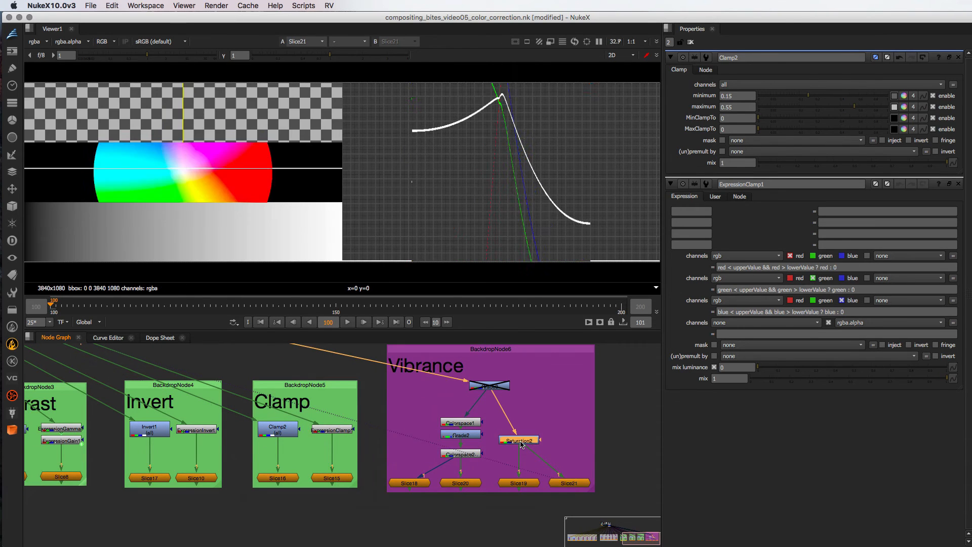
Disable and re-enable Saturation2 to compare Slice21's curve and the color wheel's pixel values.
key("d")
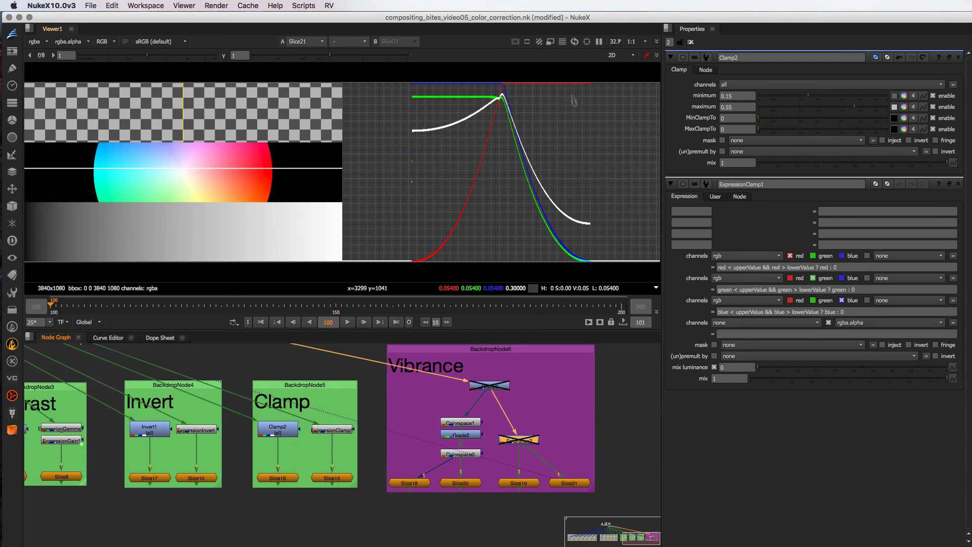
key("d")
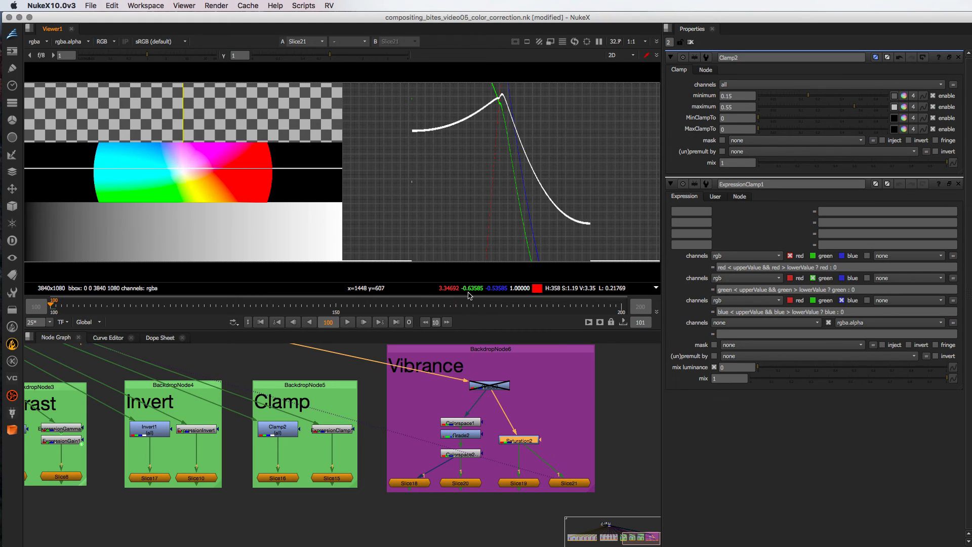
mouse_move(491, 295)
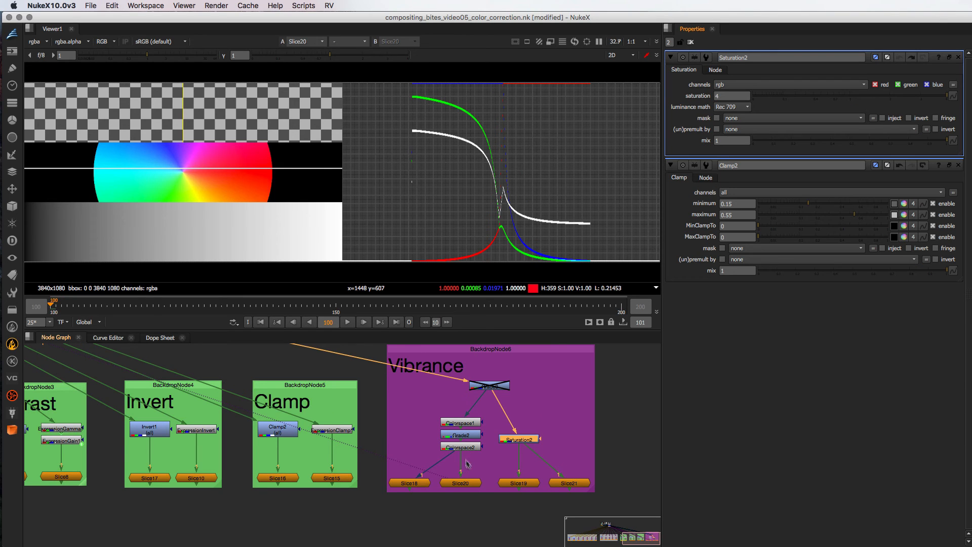
View Slice20 and examine Colorspace1's output colorspace and Grade2's channel and gamma settings in the vibrance chain.
double_click(469, 483)
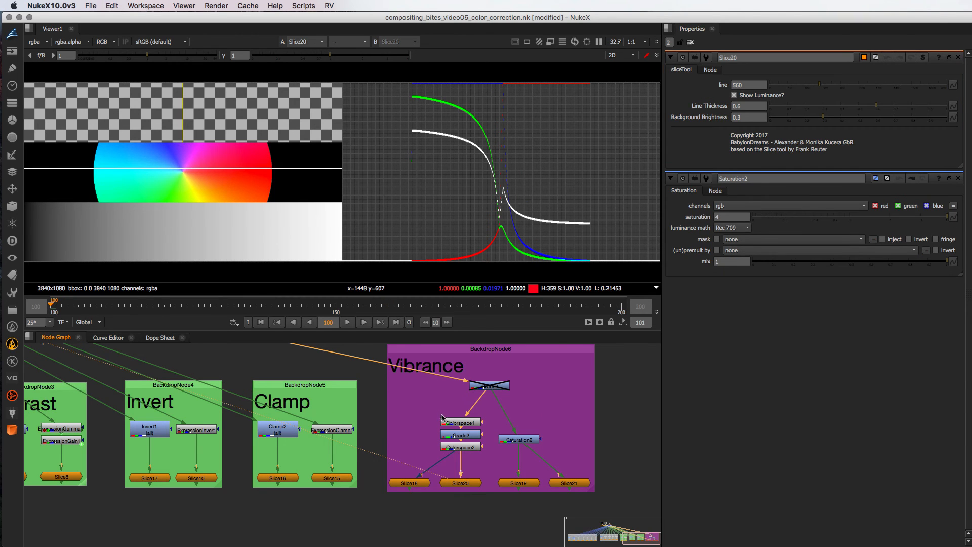
double_click(466, 425)
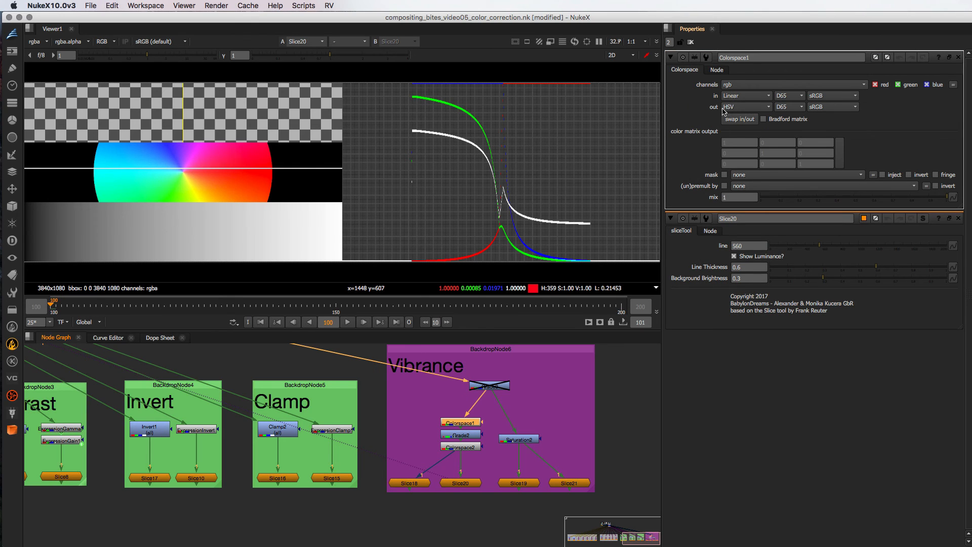
double_click(461, 436)
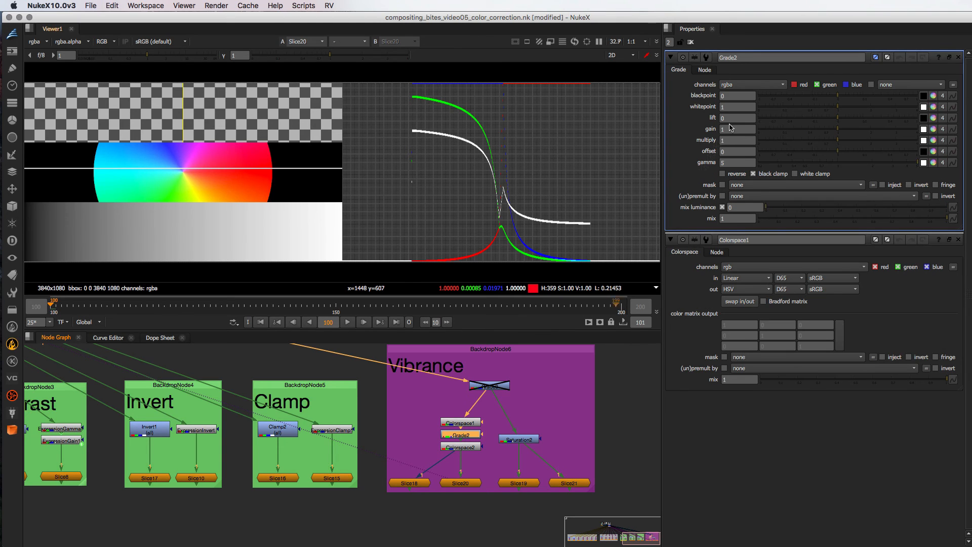
left_click(737, 163)
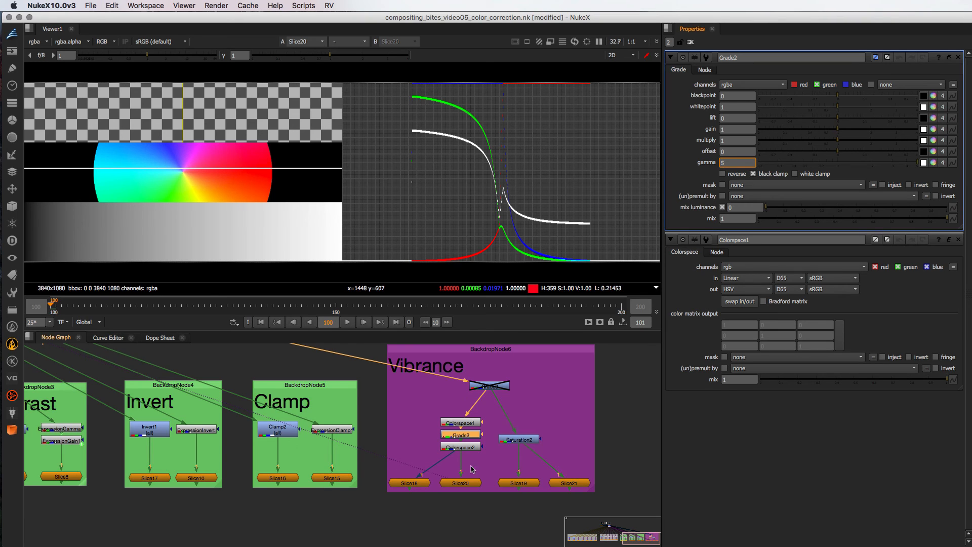
left_click(468, 448)
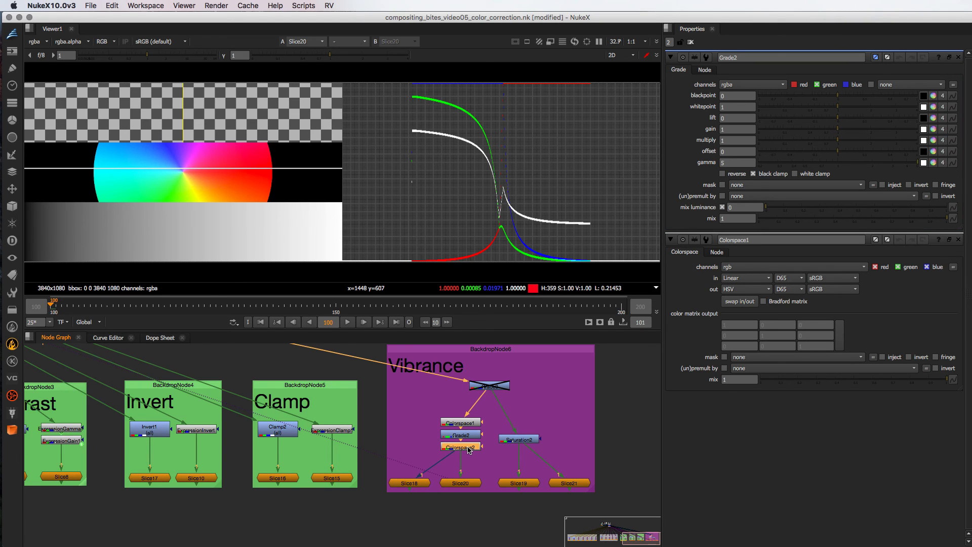
left_click(467, 485)
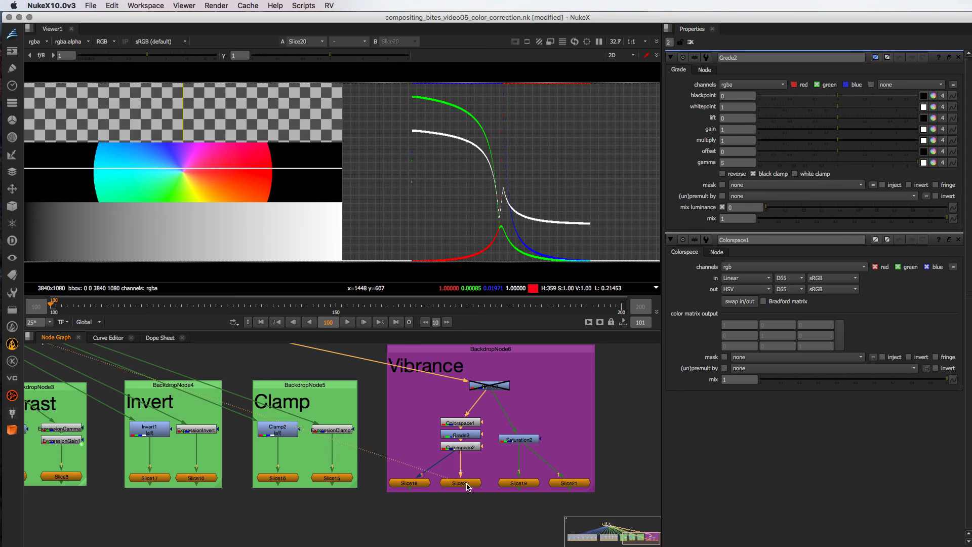
View Slice21, try a lower saturation in Saturation2, and raise the saturation back to 4.
left_click(568, 483)
double_click(567, 483)
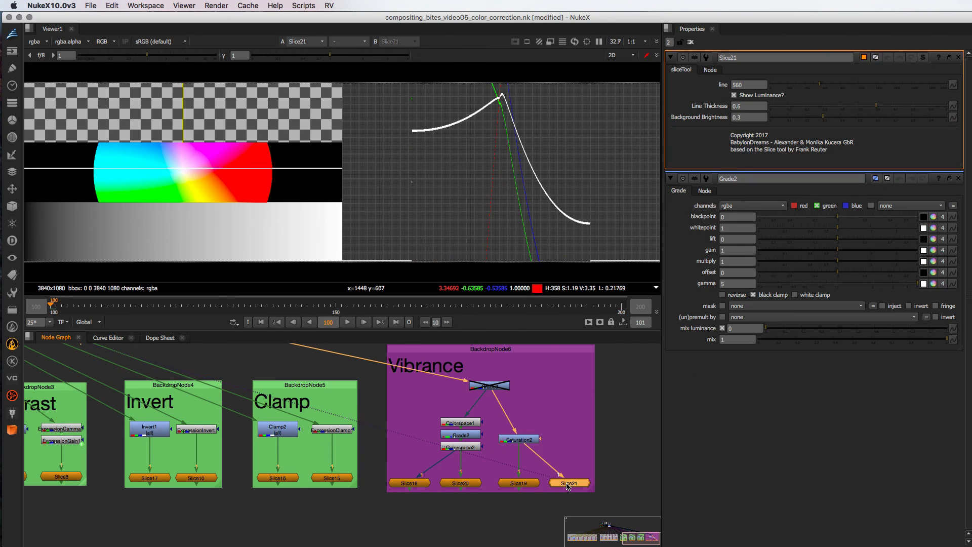
double_click(510, 441)
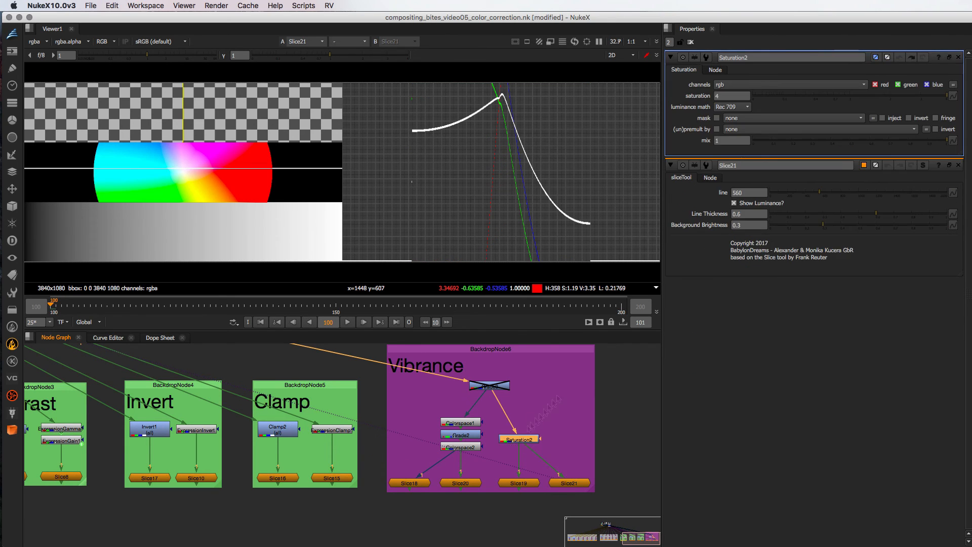
left_click(851, 95)
left_click_drag(846, 99, 951, 102)
Set Grade2's gamma to 1, view Slice20, and raise the gamma gradually back to 5.
left_click(461, 484)
double_click(474, 435)
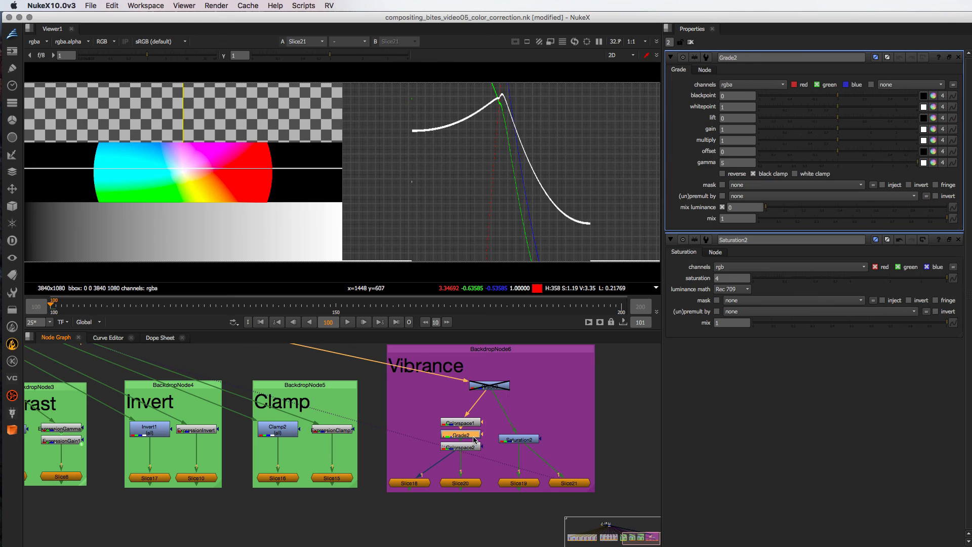
left_click(769, 165)
left_click(474, 484)
key("1")
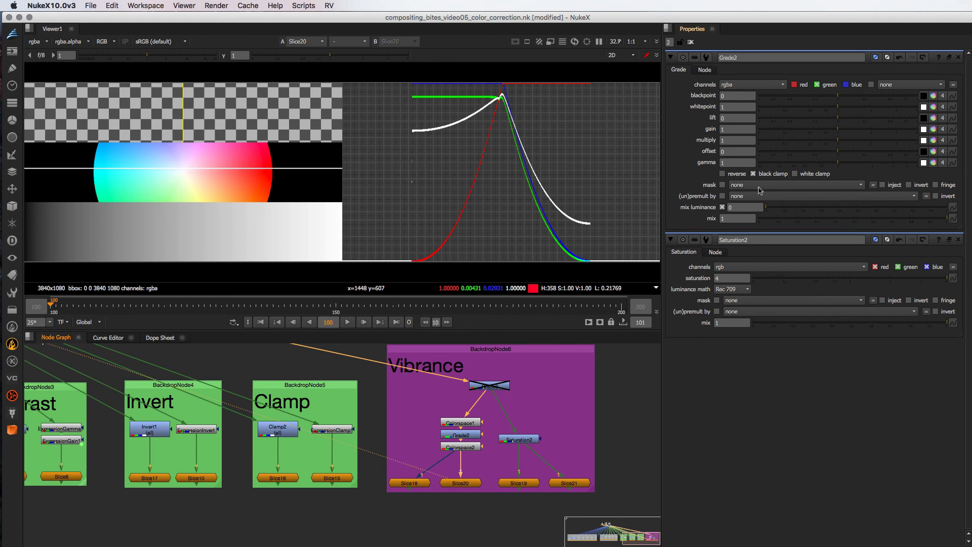
left_click_drag(841, 165, 910, 162)
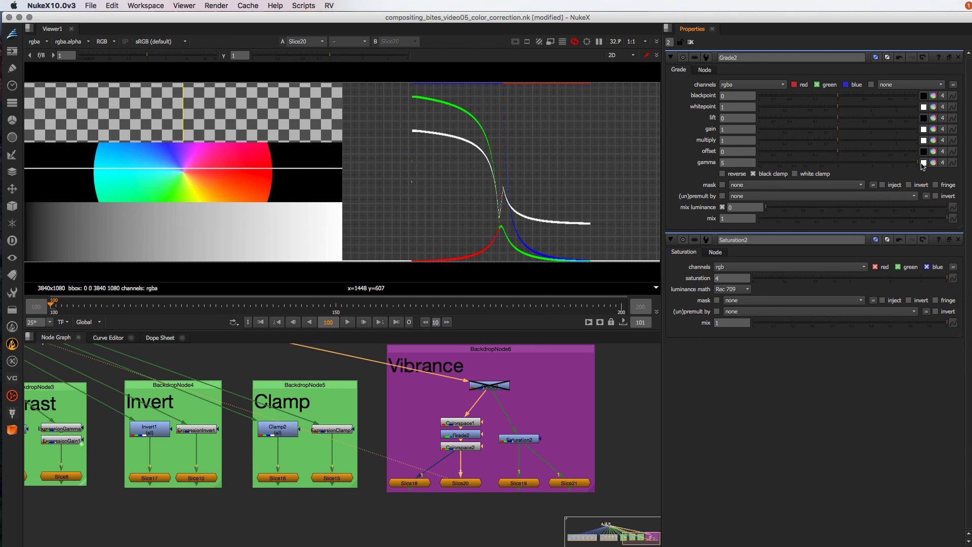
left_click_drag(909, 164, 932, 170)
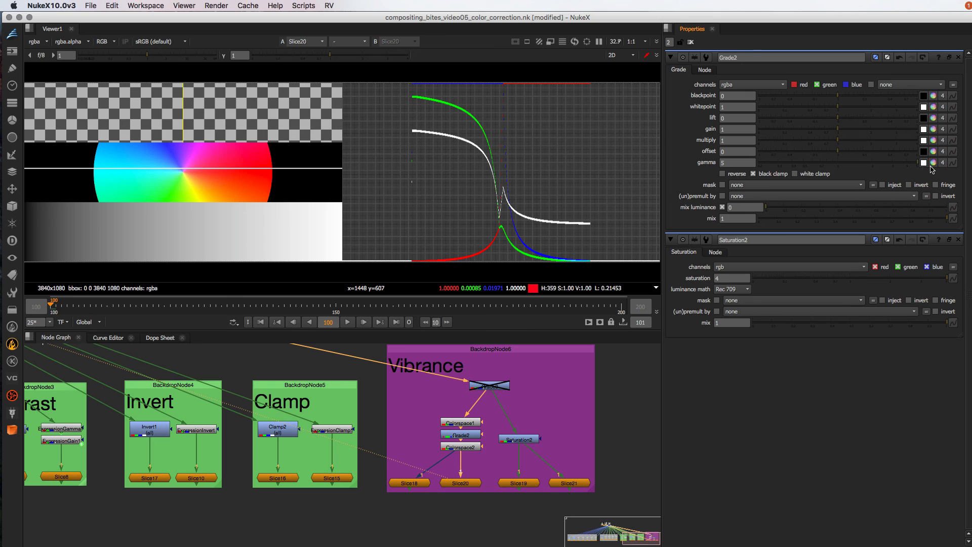
Re-enable Grade3 above the two vibrance branches and view the result through Slice18.
left_click(496, 389)
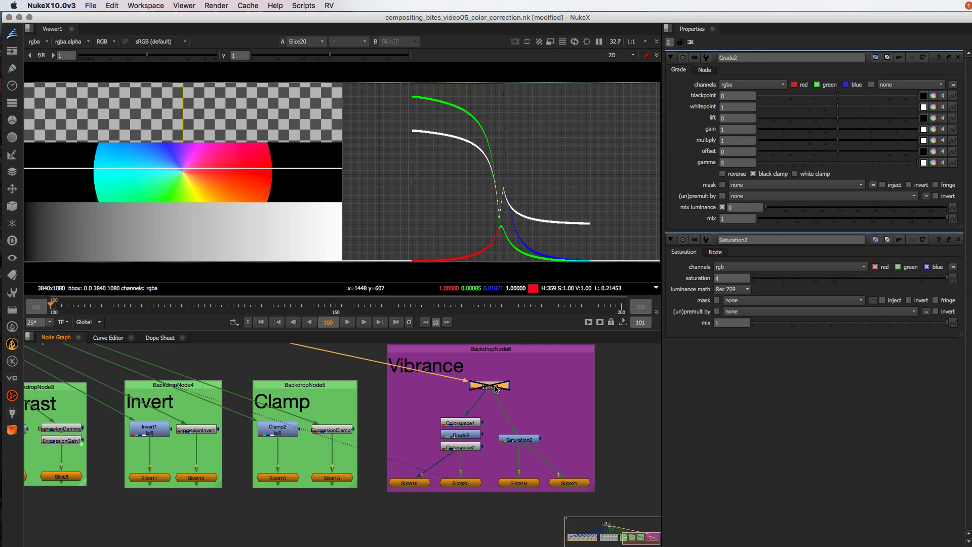
key("d")
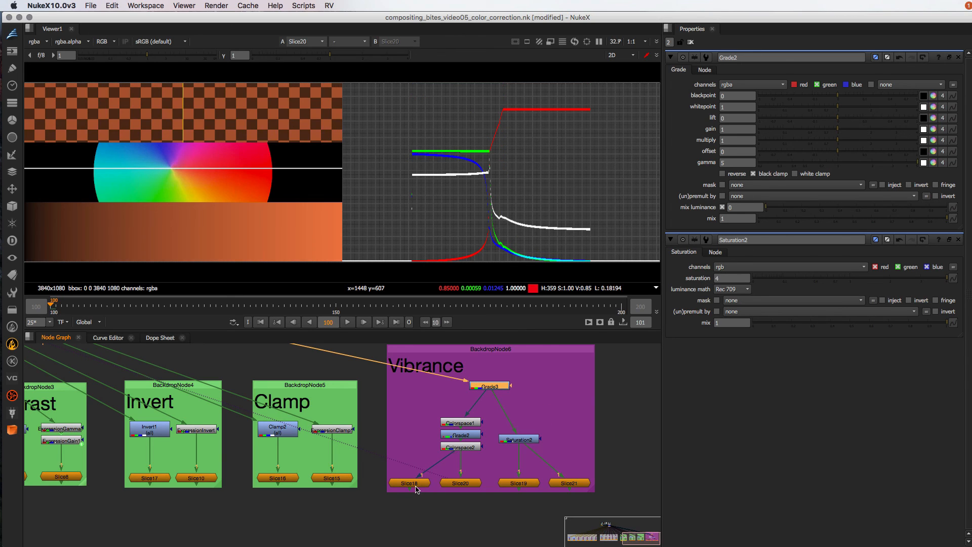
left_click(418, 484)
key("1")
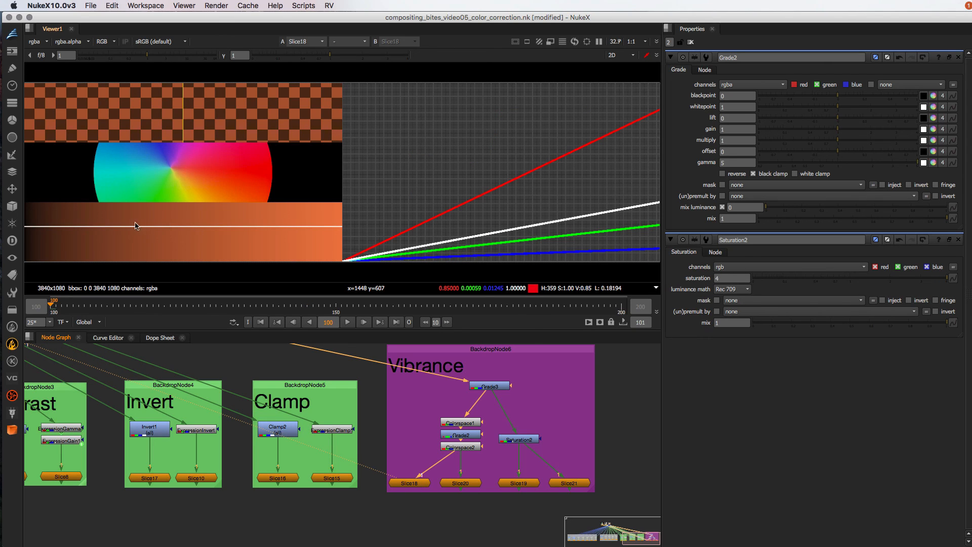
View Slice19 and repeatedly disable and re-enable Saturation2 to compare its effect on the tinted gradient.
left_click(514, 483)
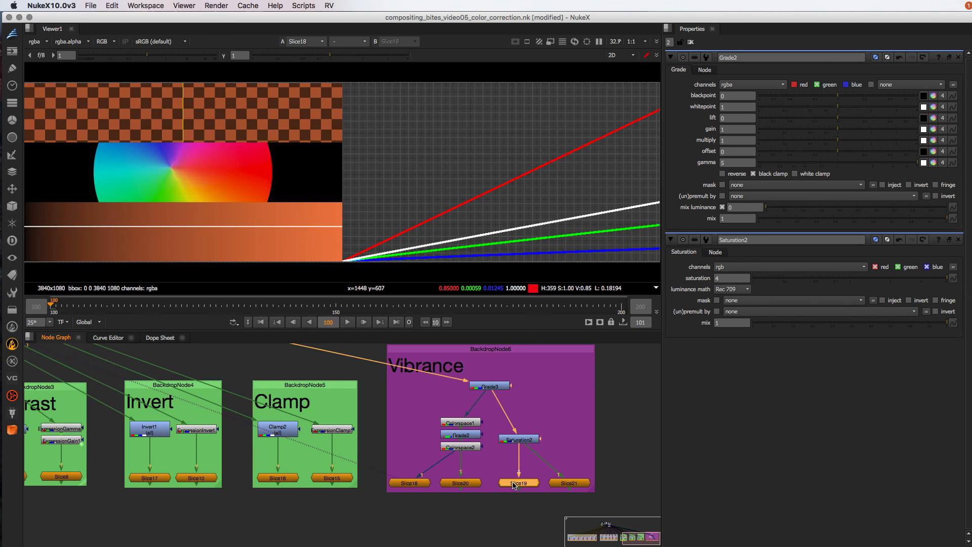
left_click(408, 483)
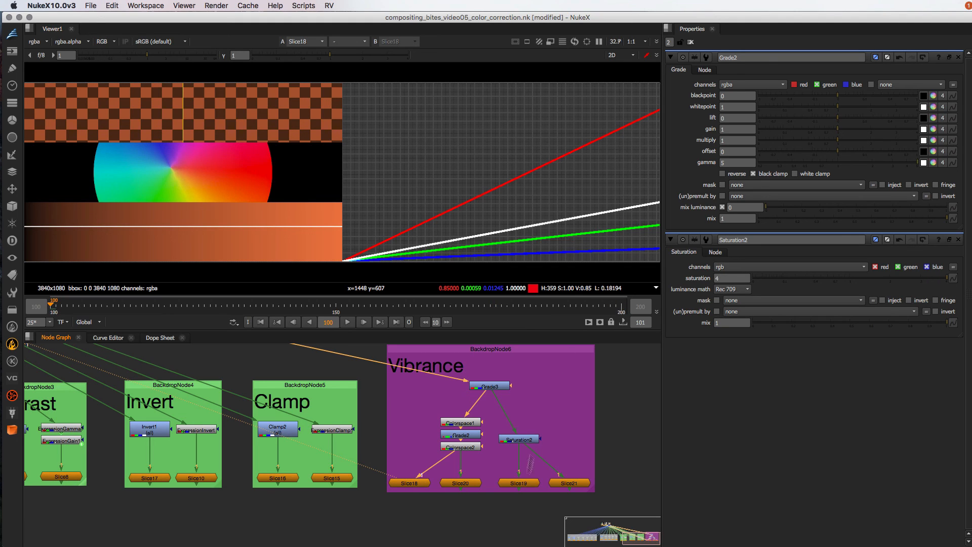
left_click(516, 483)
key("1")
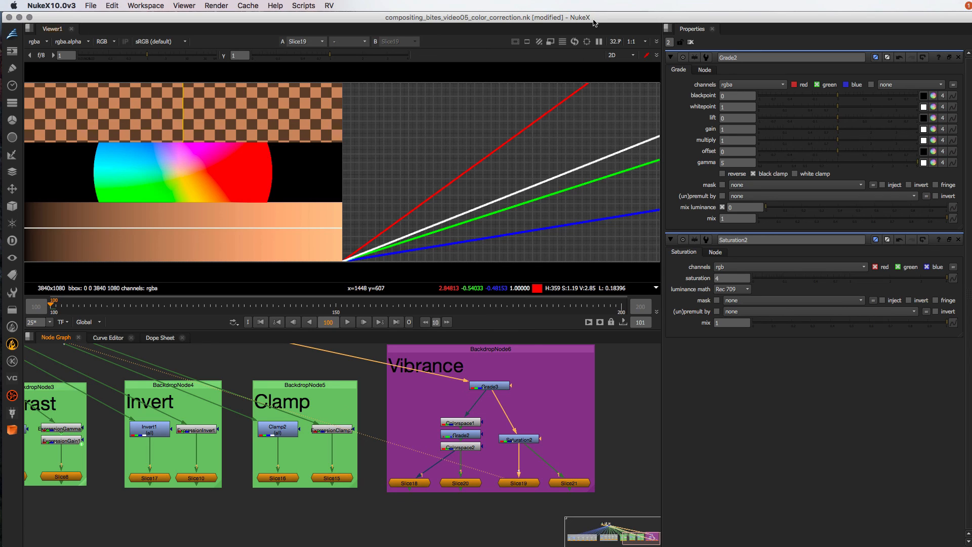
left_click(518, 440)
key("d")
key("d")
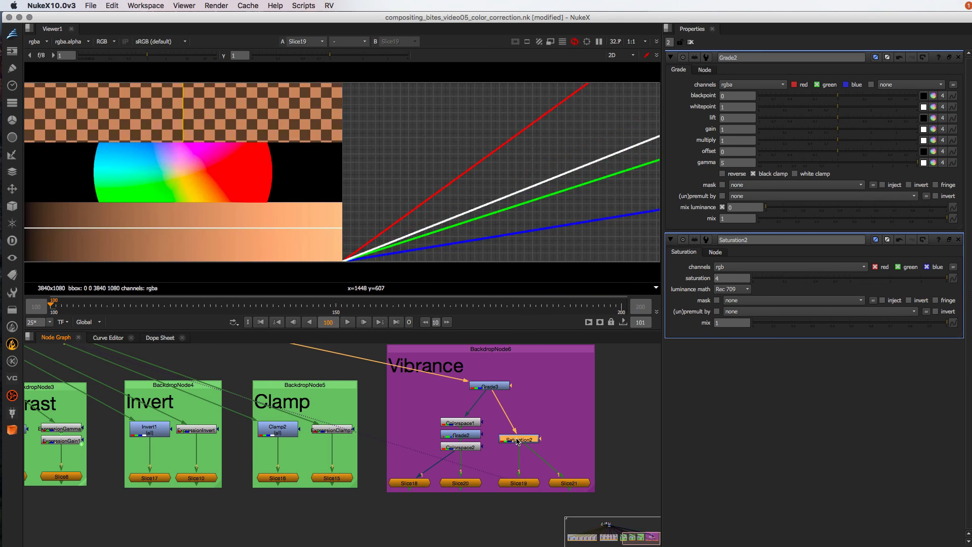
key("d")
key("d")
View Slice18 and repeatedly disable and re-enable Grade2 to compare the vibrance effect on the tinted gradient.
left_click(411, 483)
key("1")
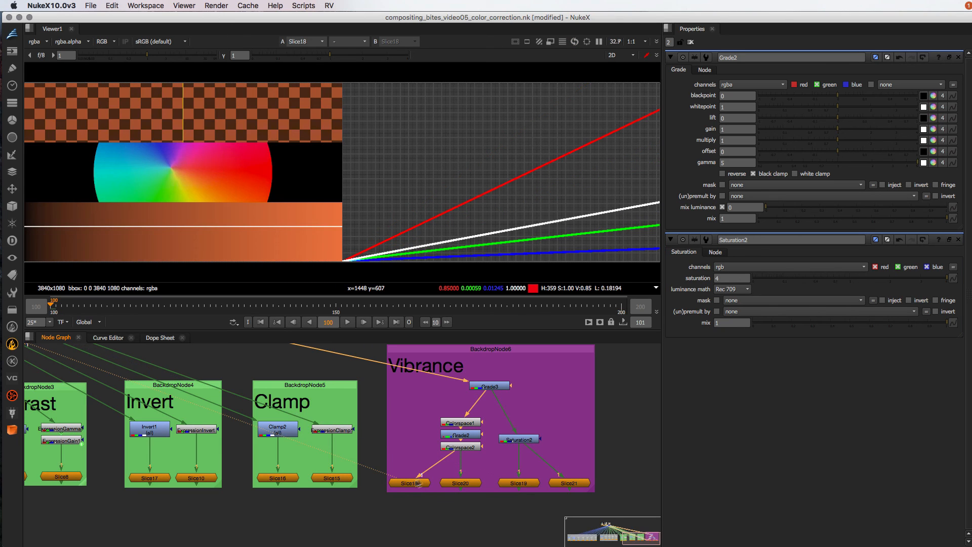
left_click(462, 436)
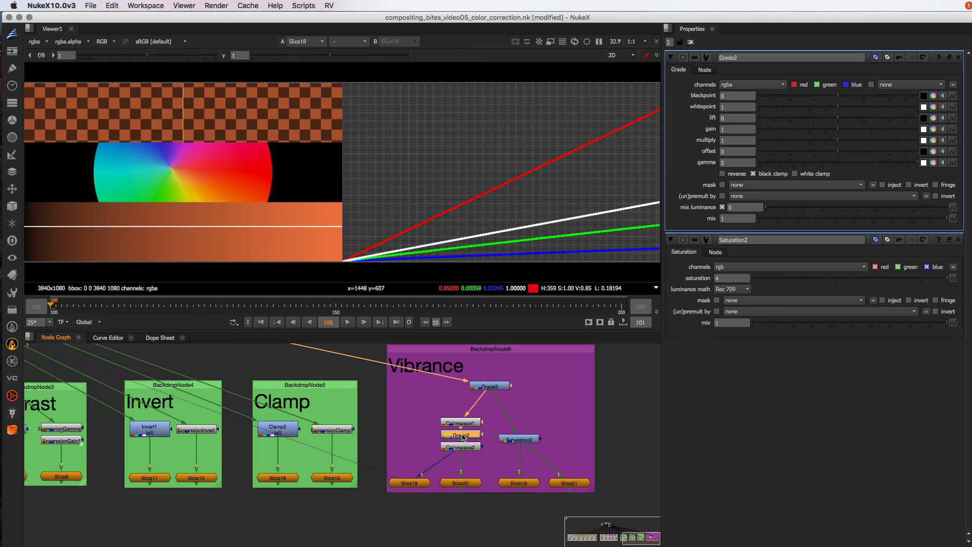
key("d")
key("d")
key("d")
key("d")
key("d")
key("d")
key("d")
key("d")
key("d")
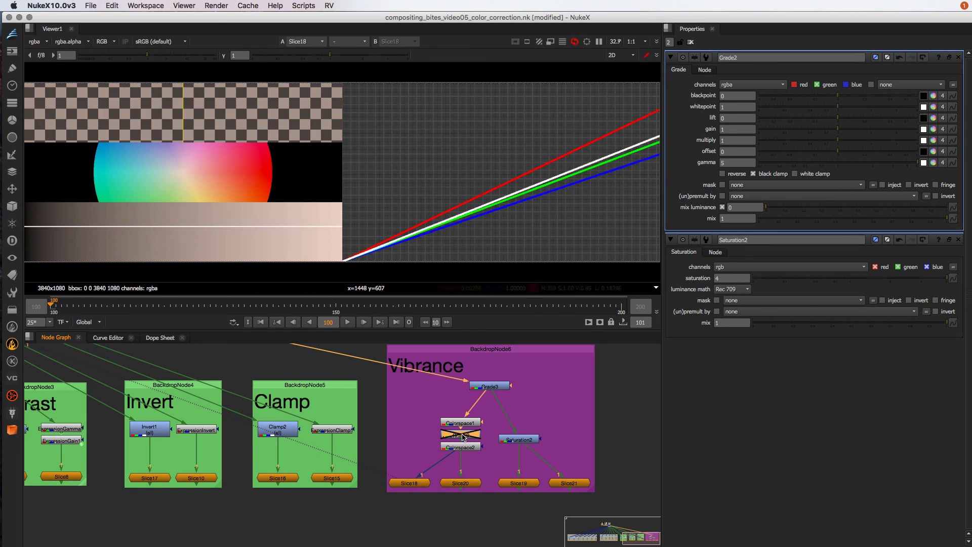
key("d")
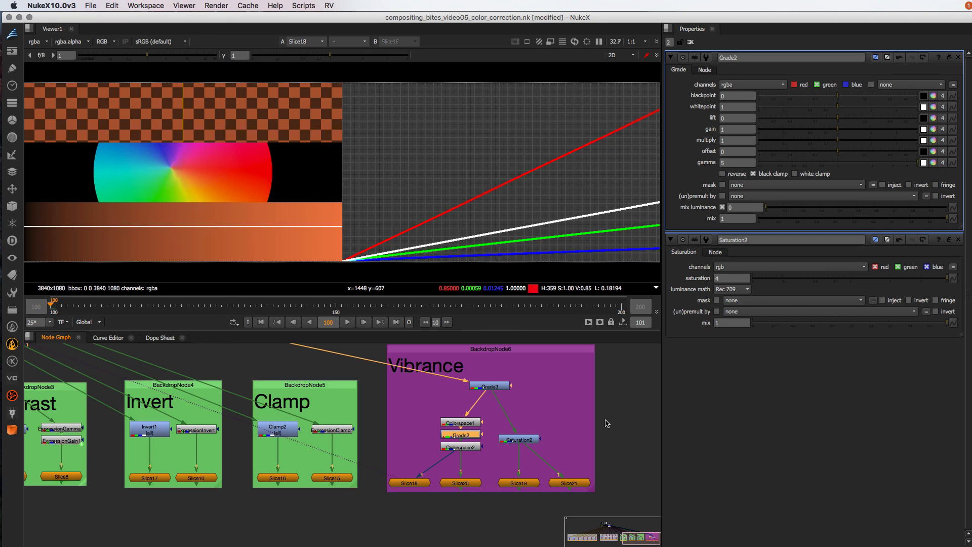
middle_click_drag(566, 421, 583, 443)
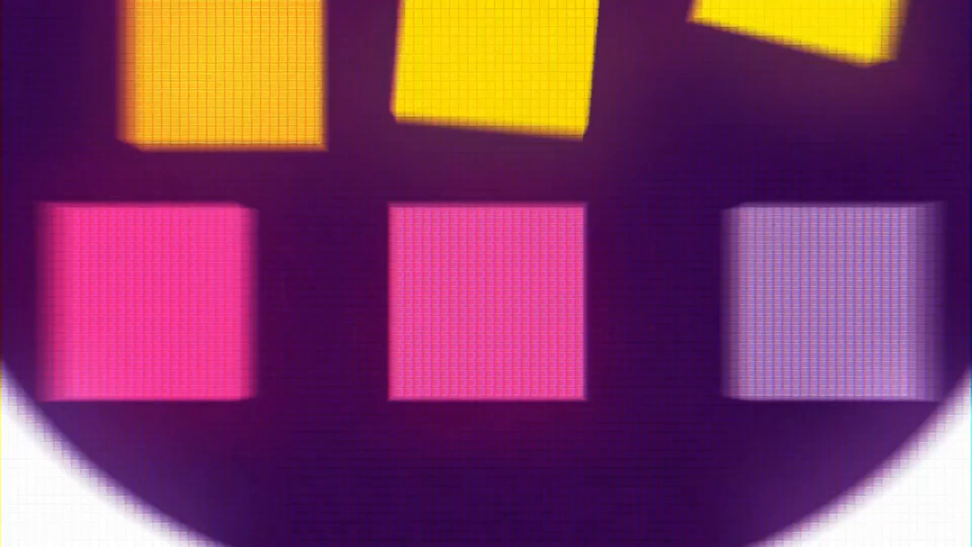